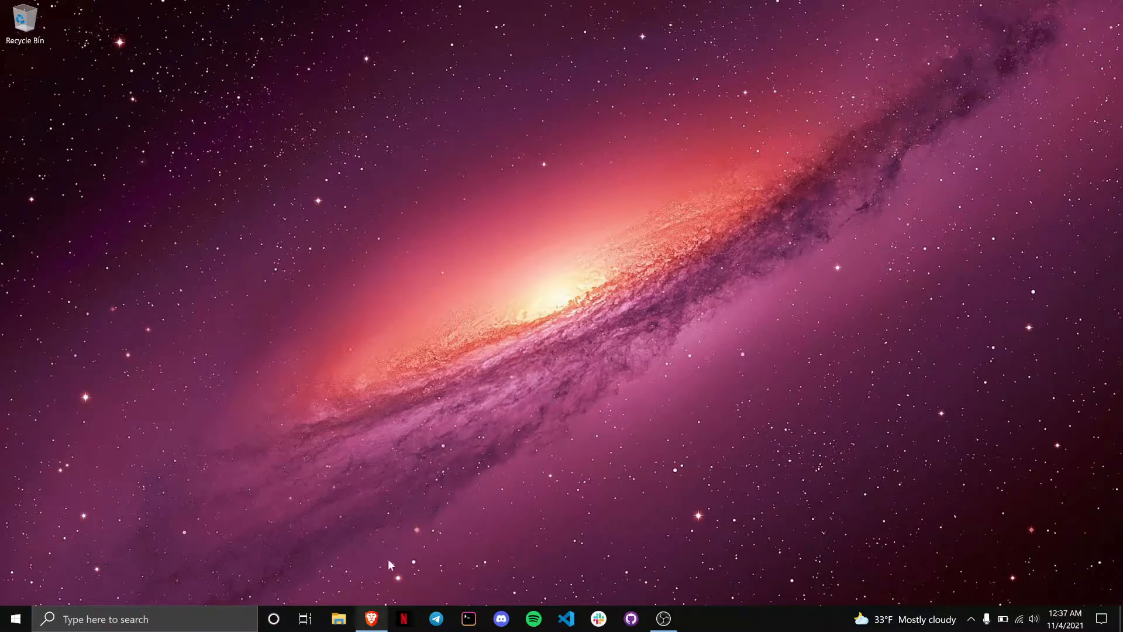
Step: Bring Brave to the front and open bitcoin.org's Resources > Bitcoin Core page
click(371, 618)
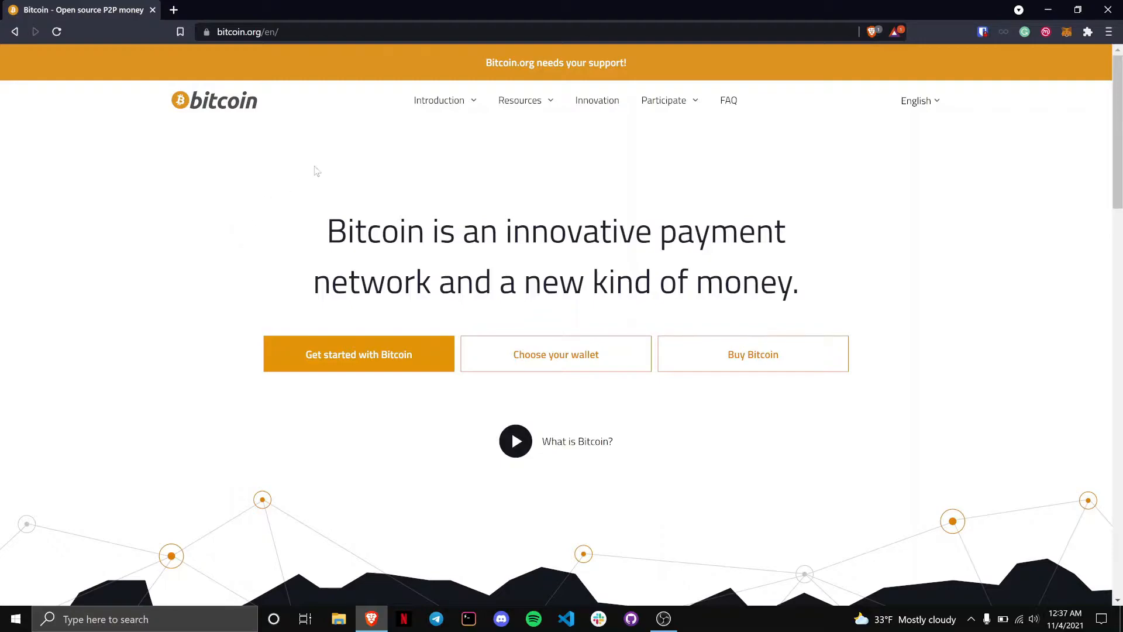
mouse_move(513, 104)
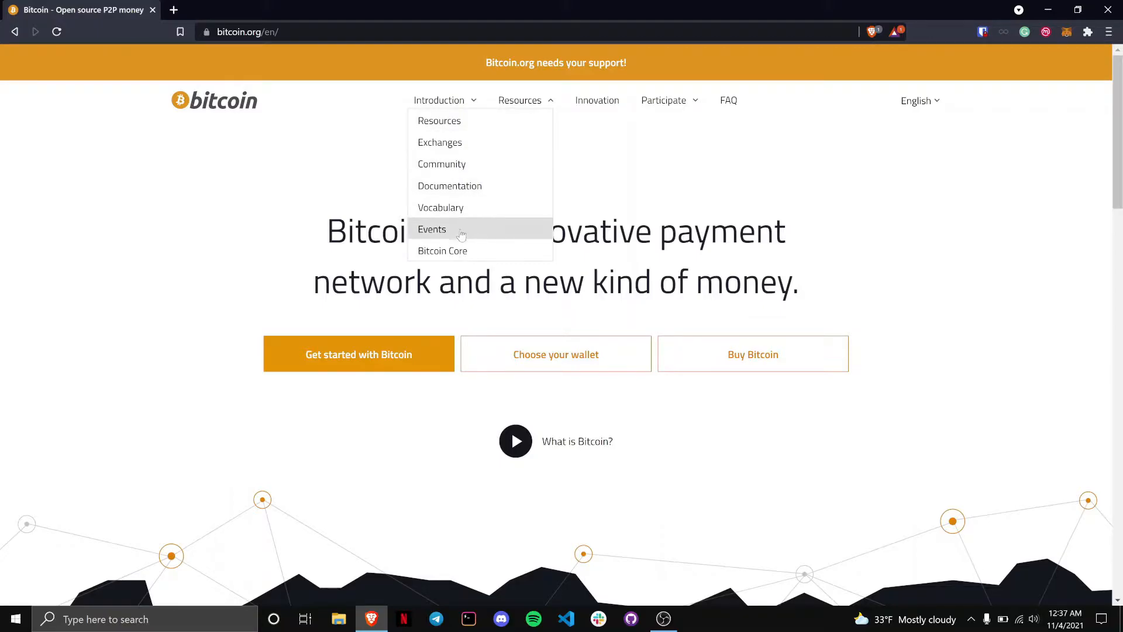
click(450, 251)
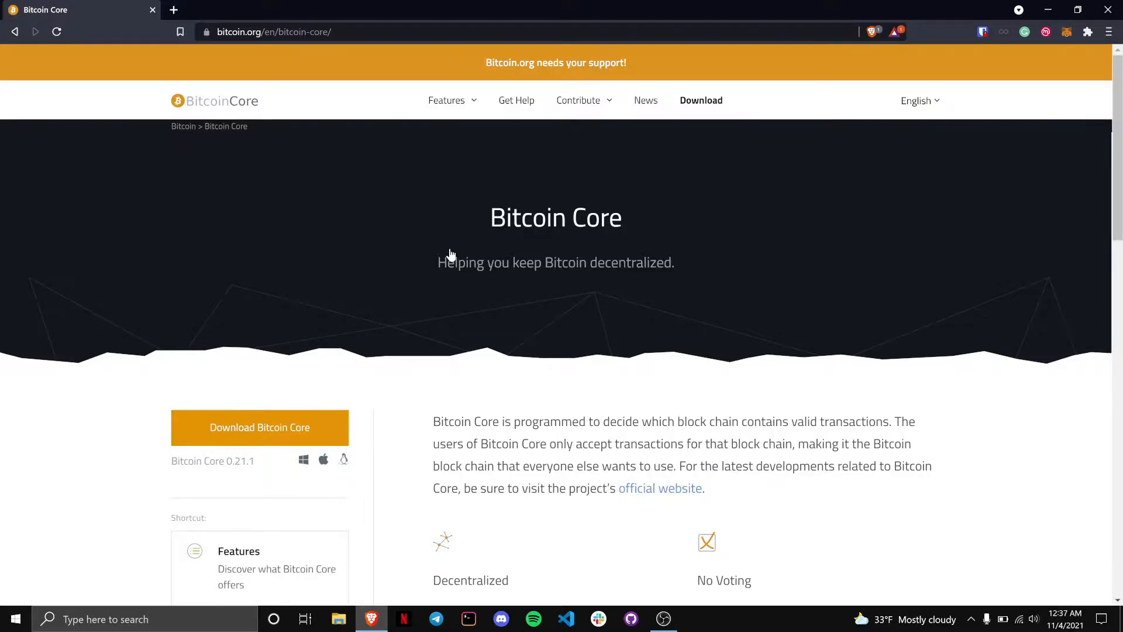
Step: Go to the Bitcoin Core Features > Requirements page
scroll(450, 255, down, 4)
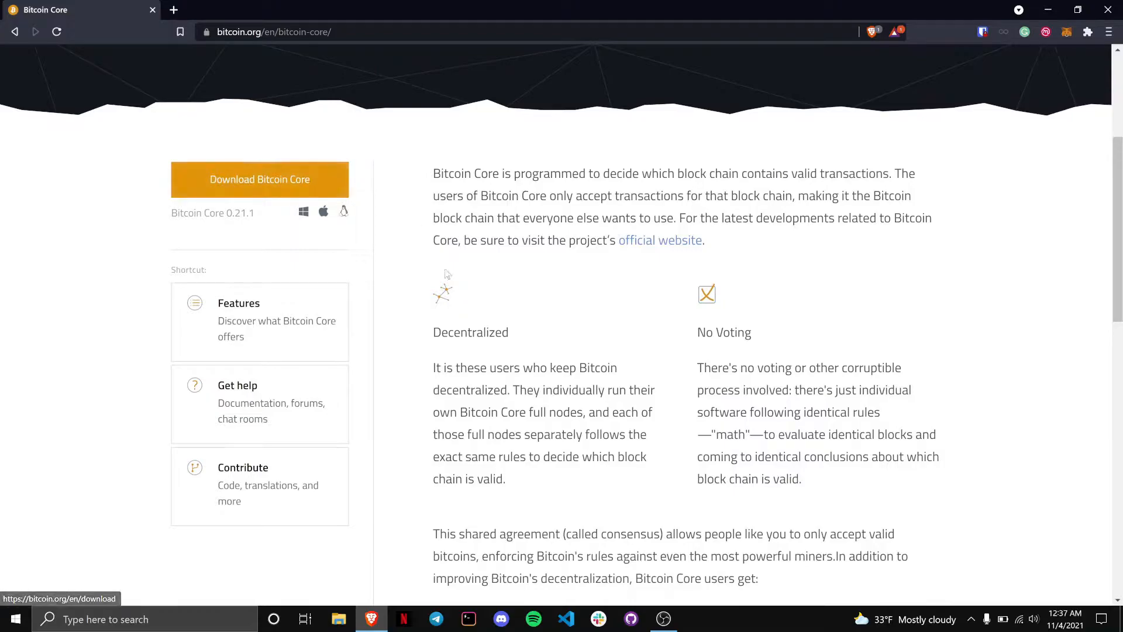
scroll(446, 275, up, 2)
scroll(444, 268, up, 3)
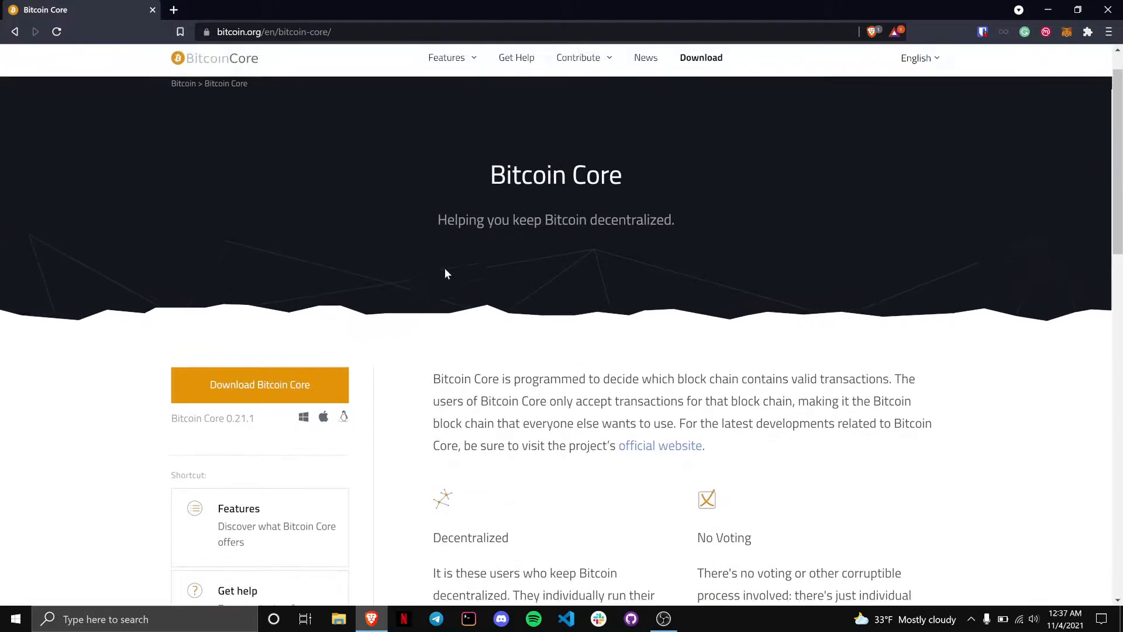
mouse_move(450, 102)
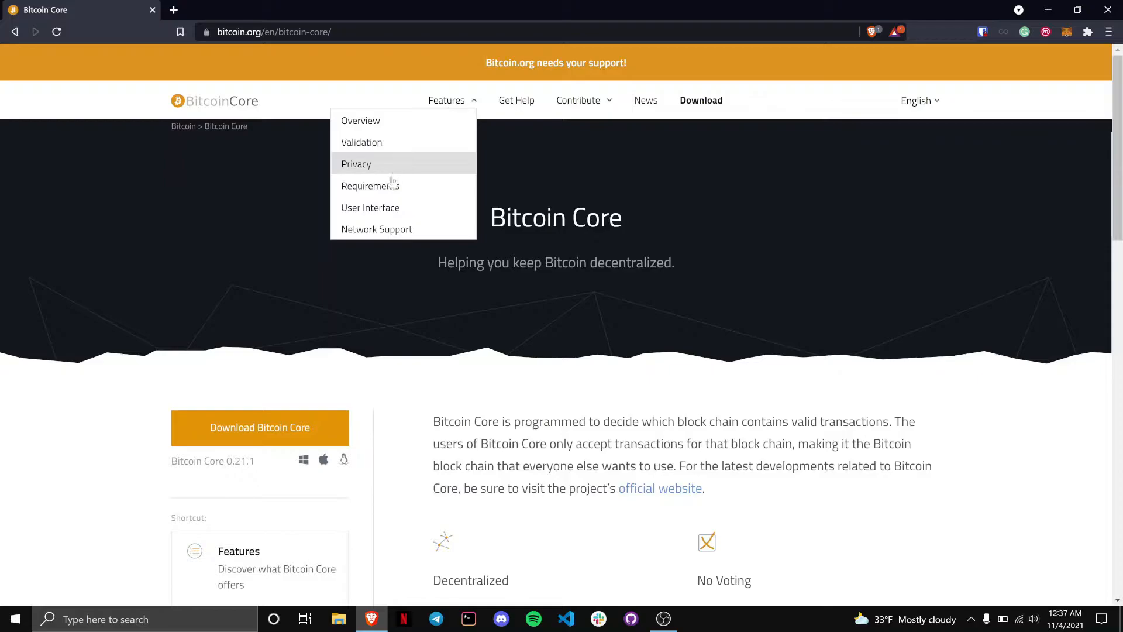
click(385, 193)
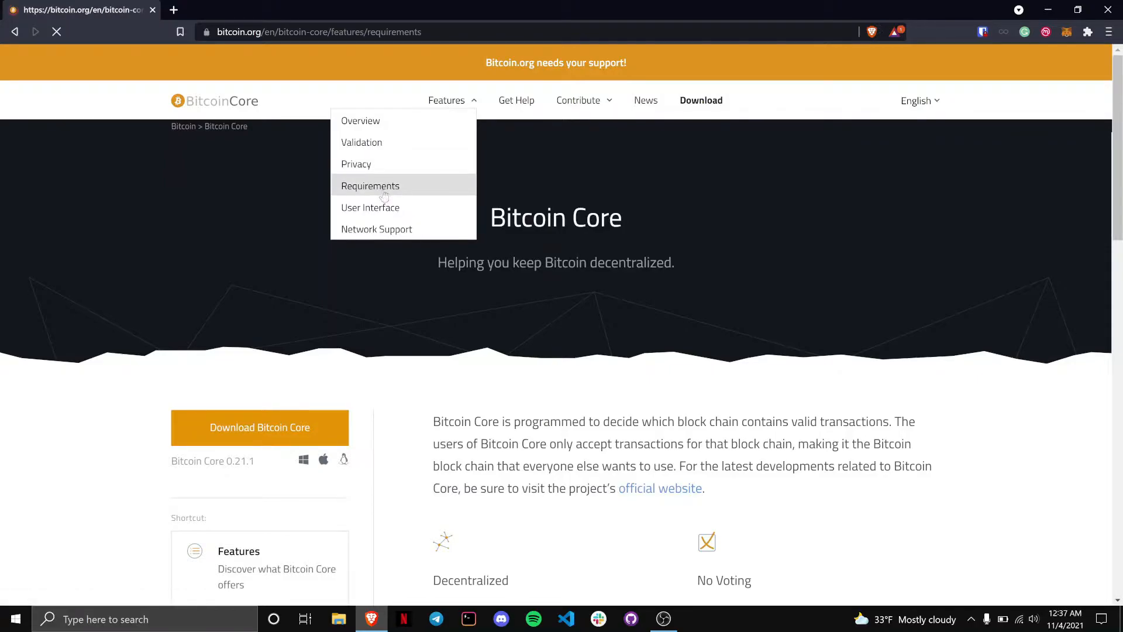
Step: Scroll the Requirements page, highlight the 350 GB minimum disk space, then deselect and scroll back
scroll(287, 277, down, 6)
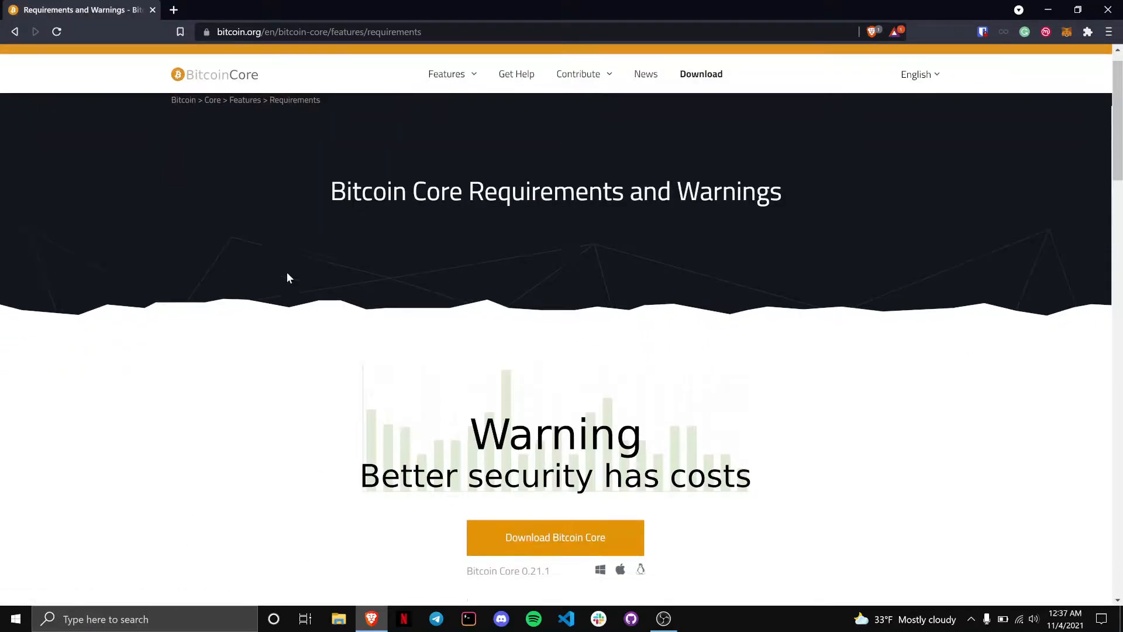
scroll(287, 277, down, 4)
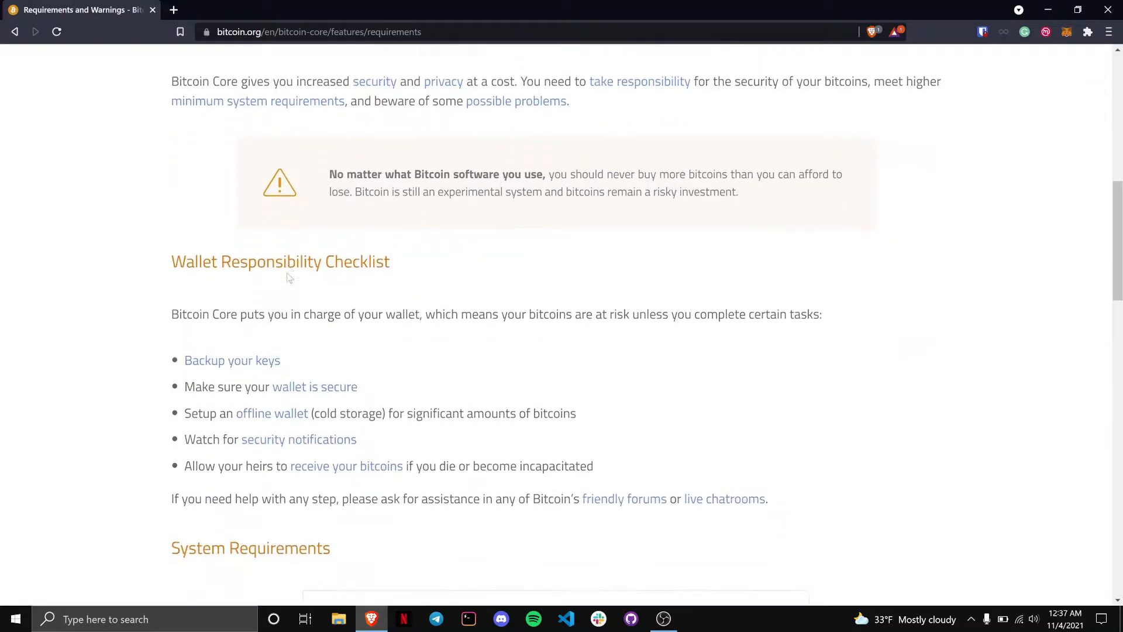
scroll(287, 274, down, 4)
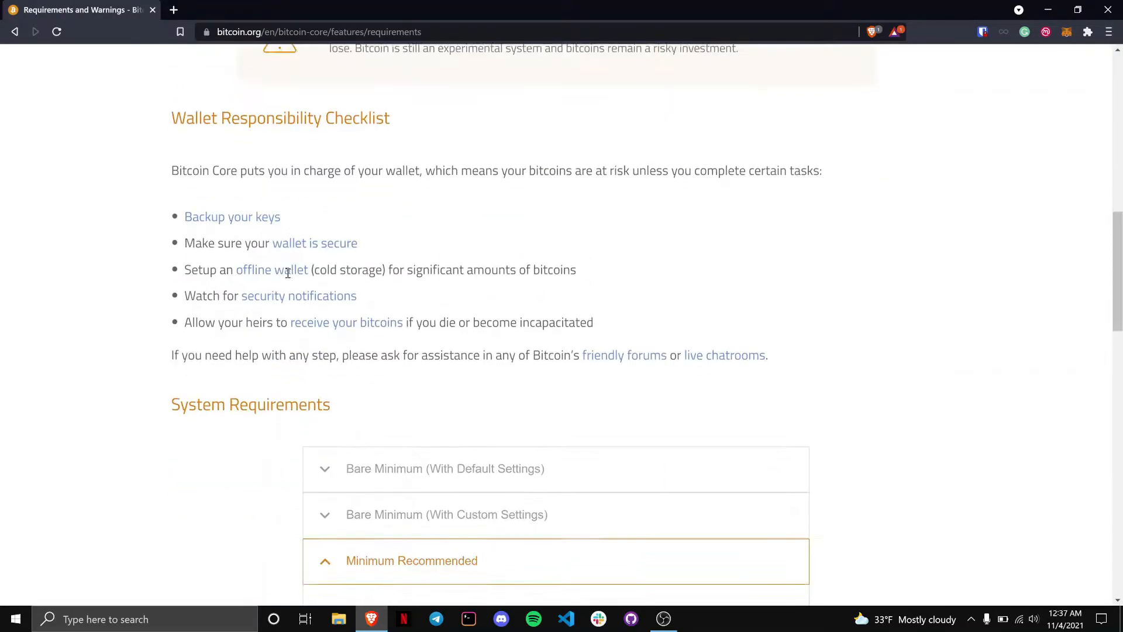
scroll(287, 277, down, 3)
scroll(287, 278, down, 2)
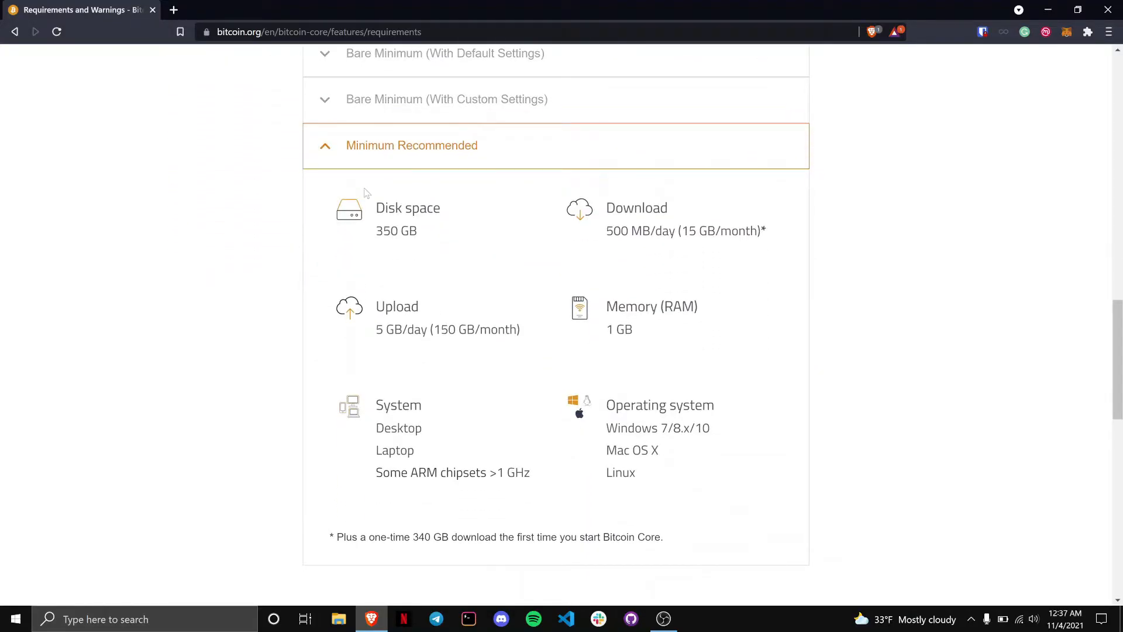
drag(377, 230, 420, 234)
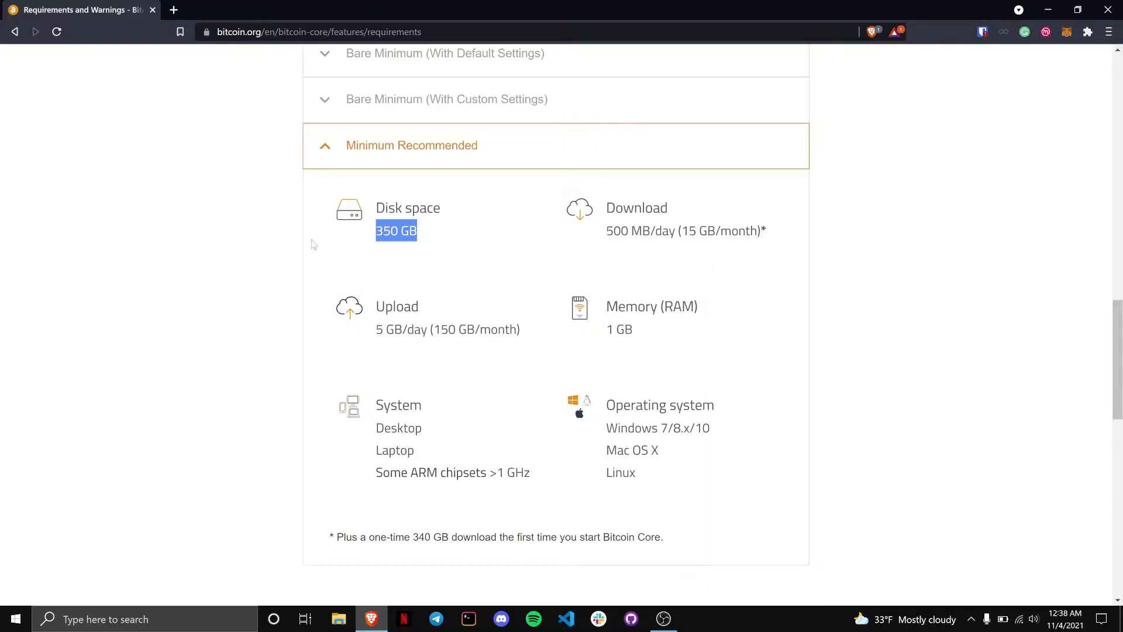
click(233, 253)
scroll(234, 257, up, 6)
scroll(233, 254, up, 10)
scroll(234, 254, down, 3)
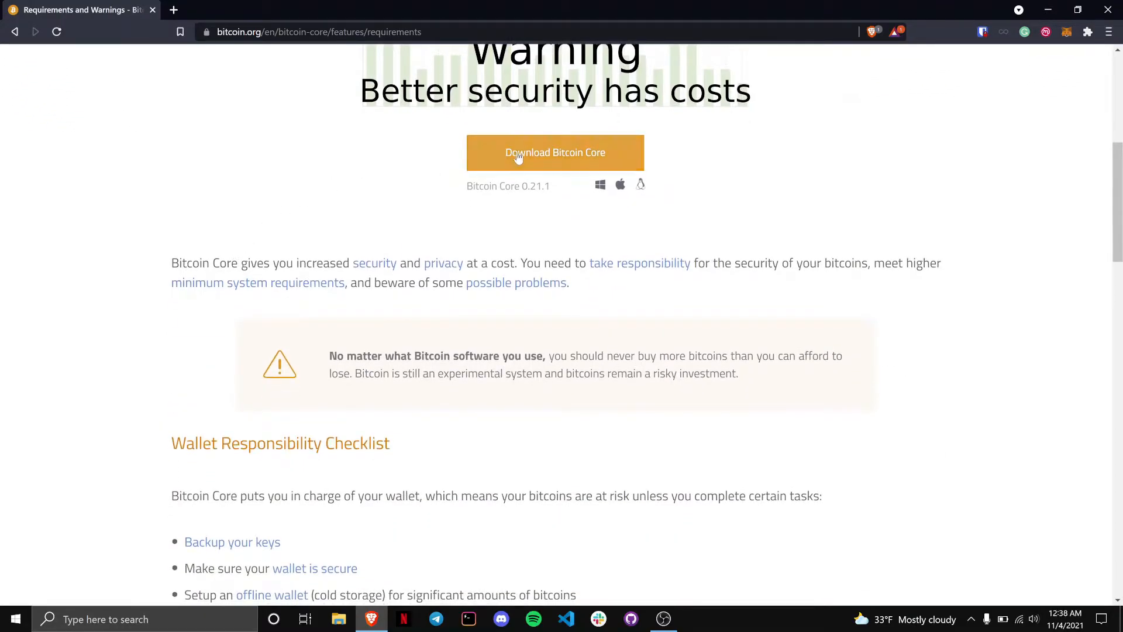
Step: Open the Bitcoin Core 0.21.1 download page, cancel the duplicate installer save, and open File Explorer
click(518, 157)
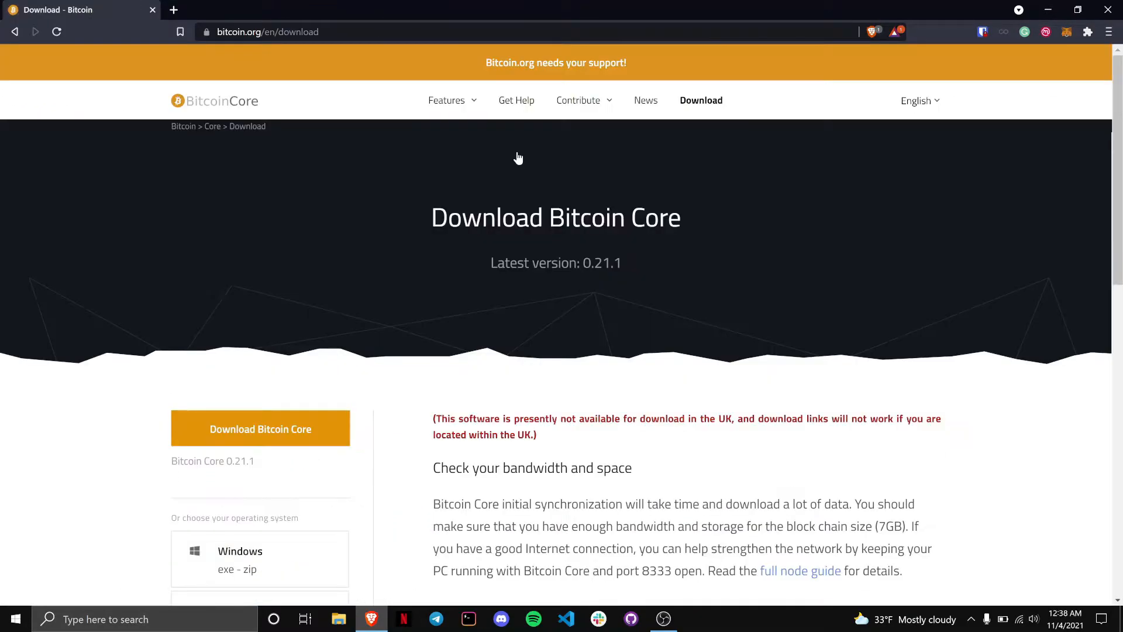
scroll(401, 234, down, 2)
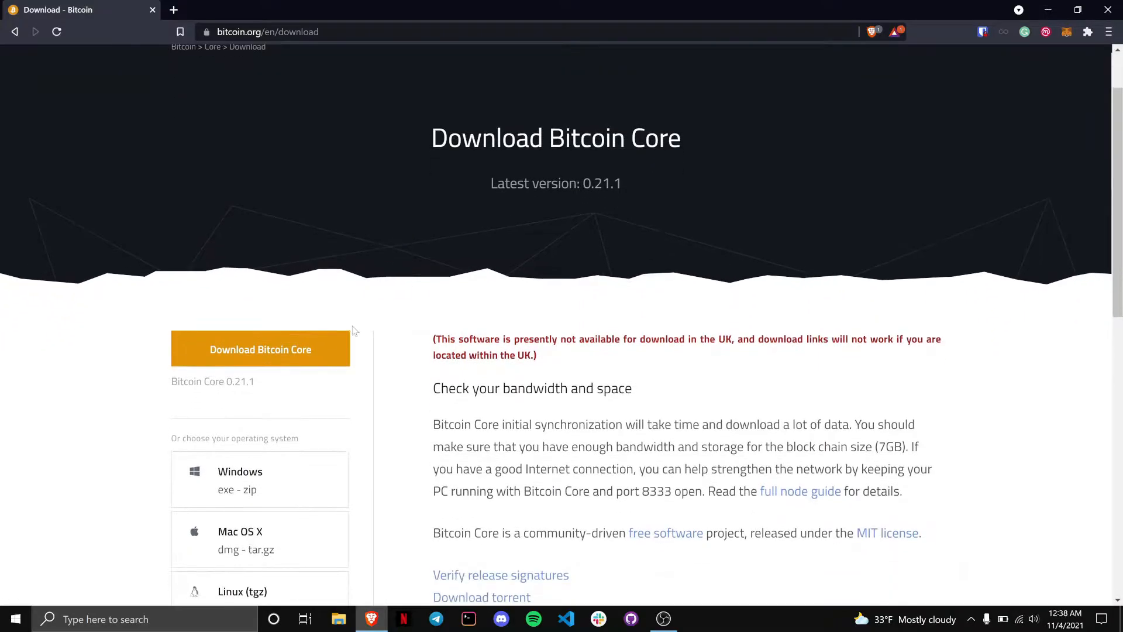
click(336, 350)
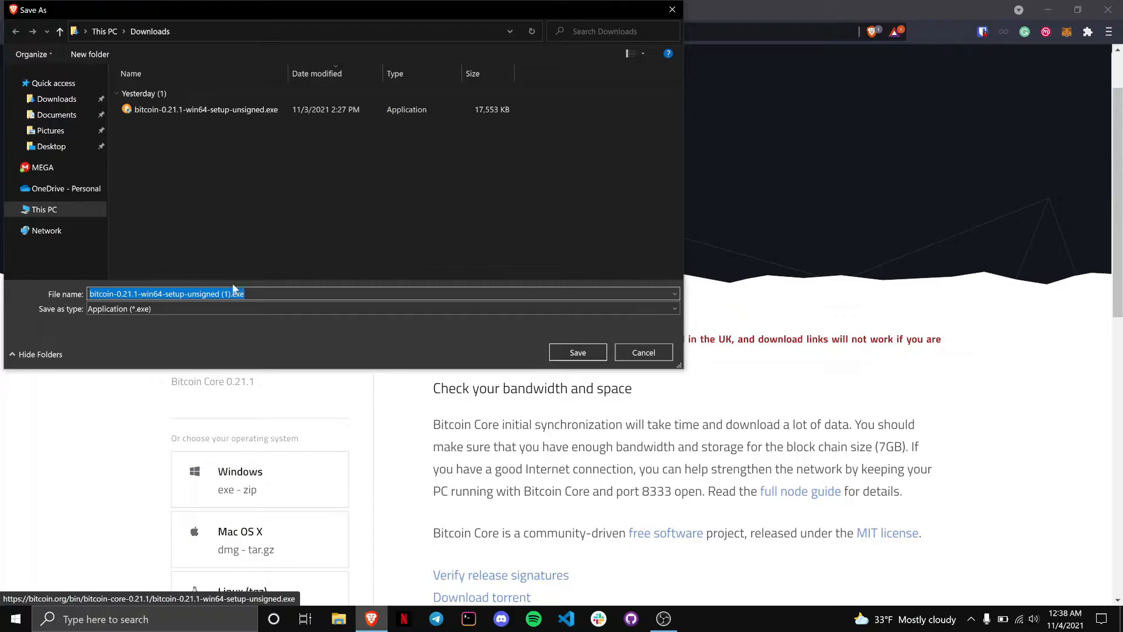
click(623, 353)
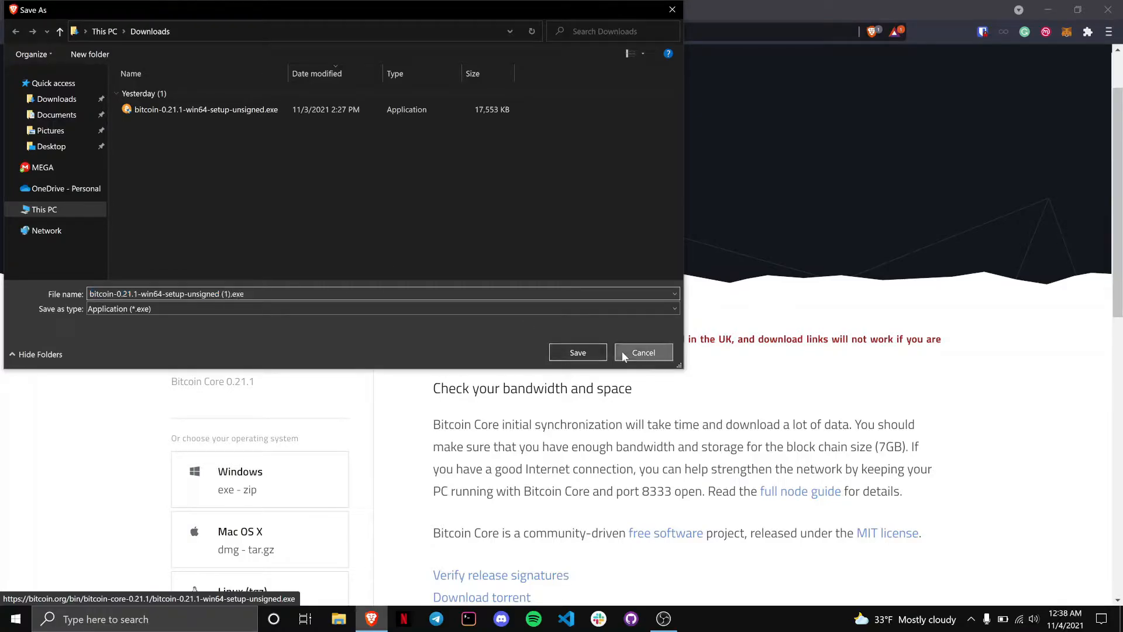
click(340, 612)
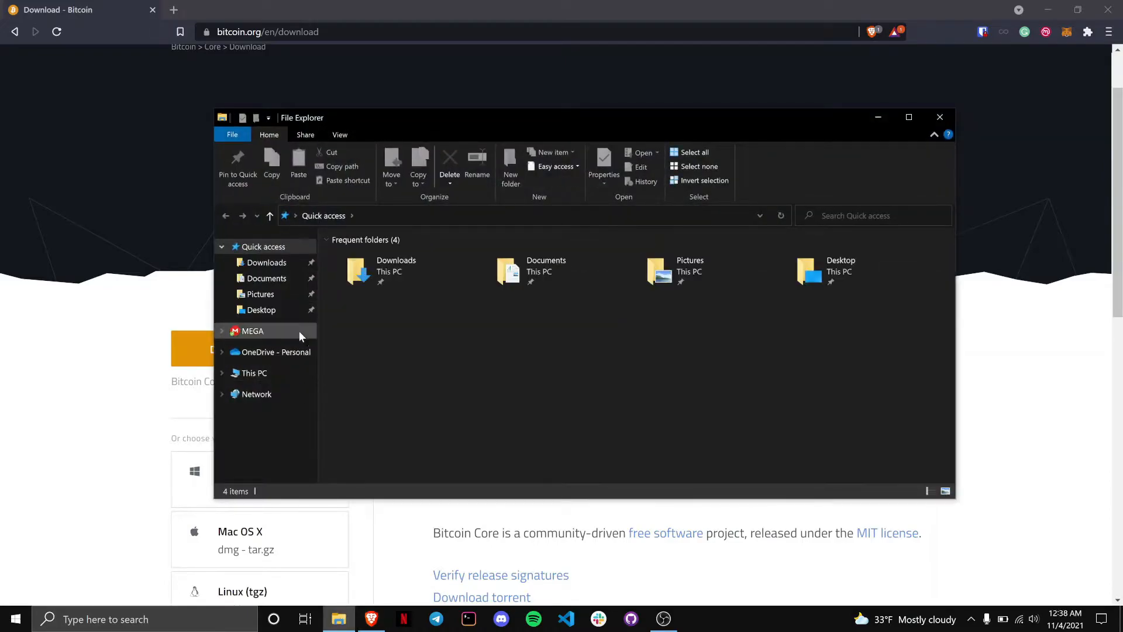
Step: Run bitcoin-0.21.1-win64-setup-unsigned.exe from Downloads and minimize Brave
click(262, 267)
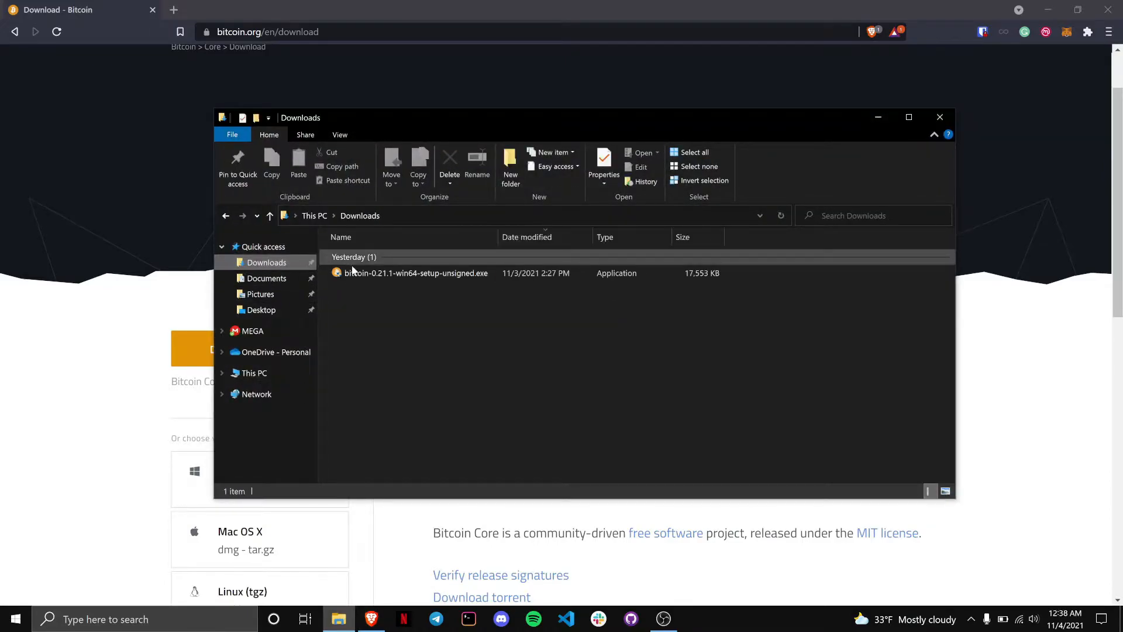
click(363, 272)
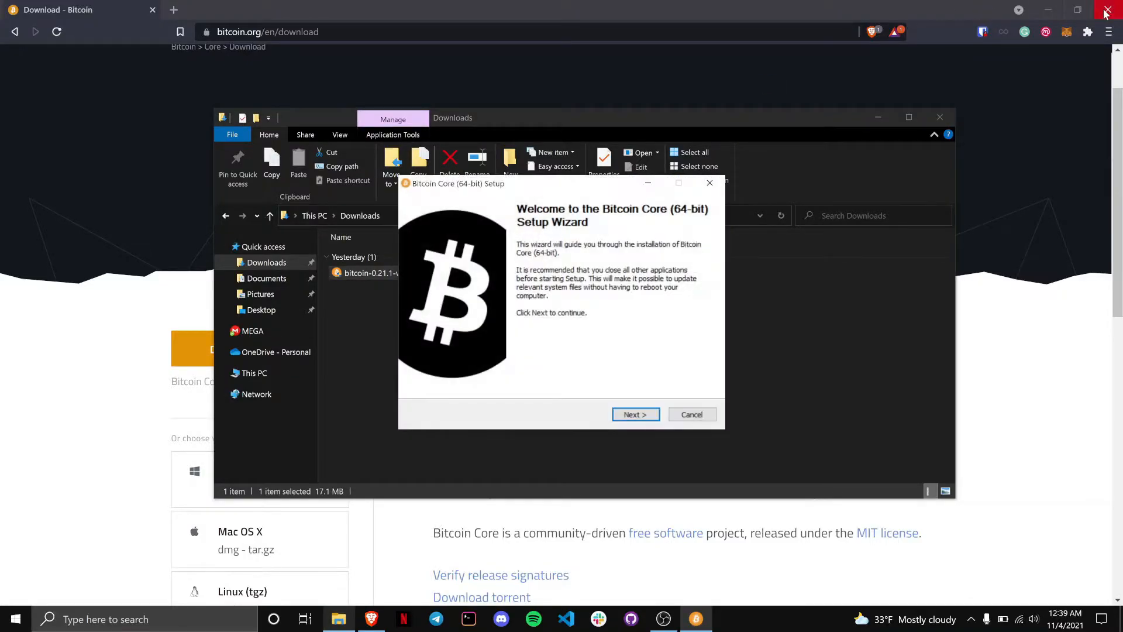
click(1047, 9)
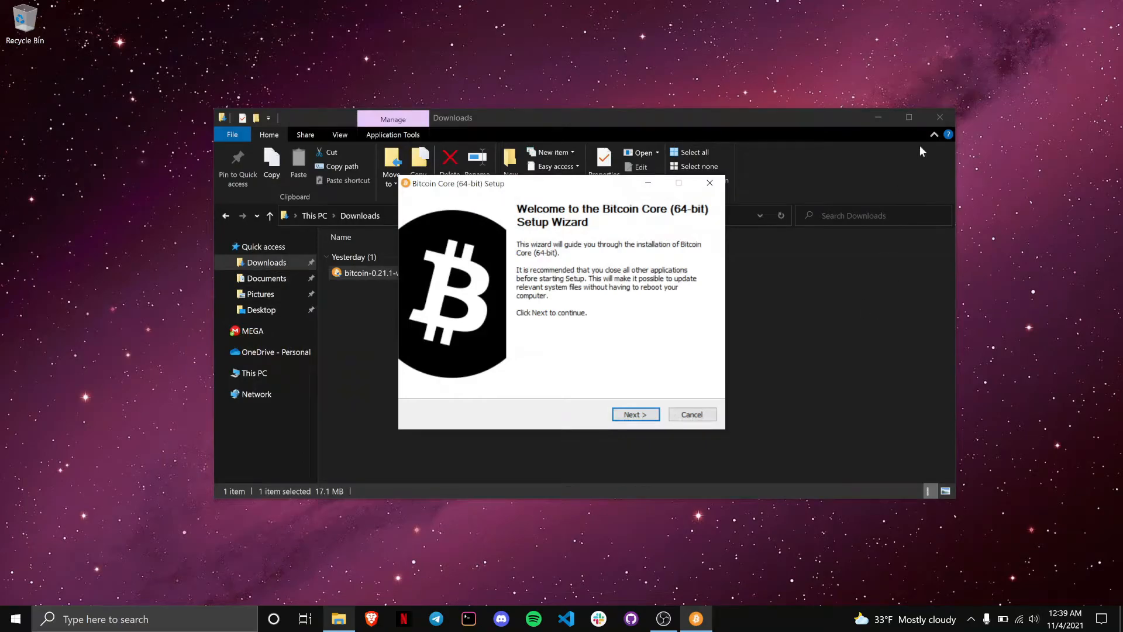
Step: Close Explorer and install Bitcoin Core (64-bit) with default location and Start Menu folder, launching it at the end
click(940, 120)
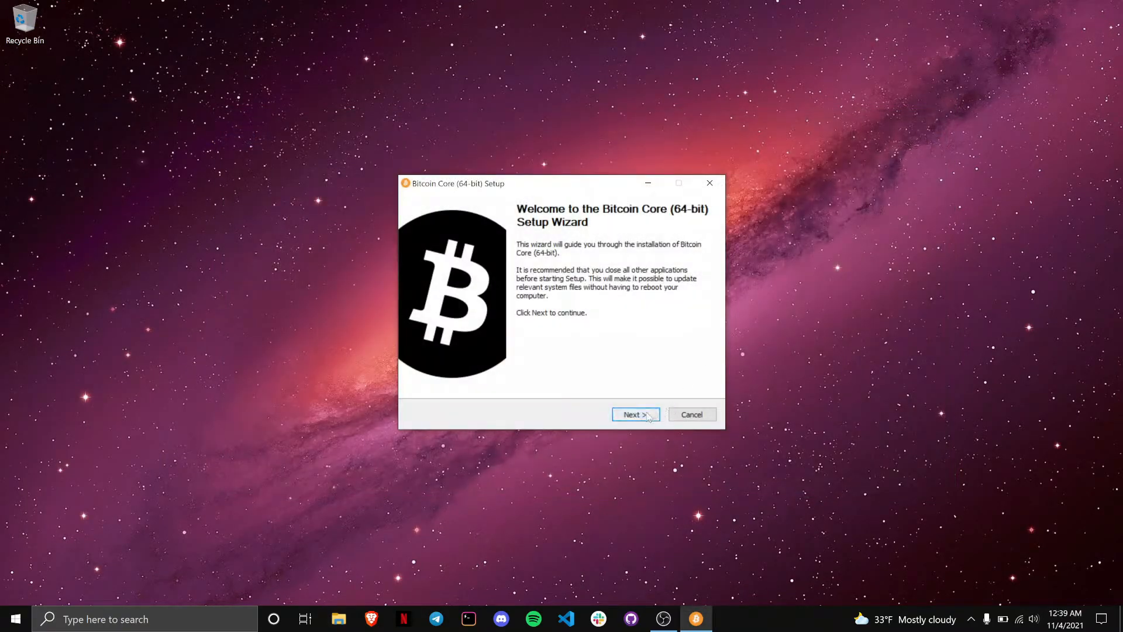
click(647, 414)
click(647, 415)
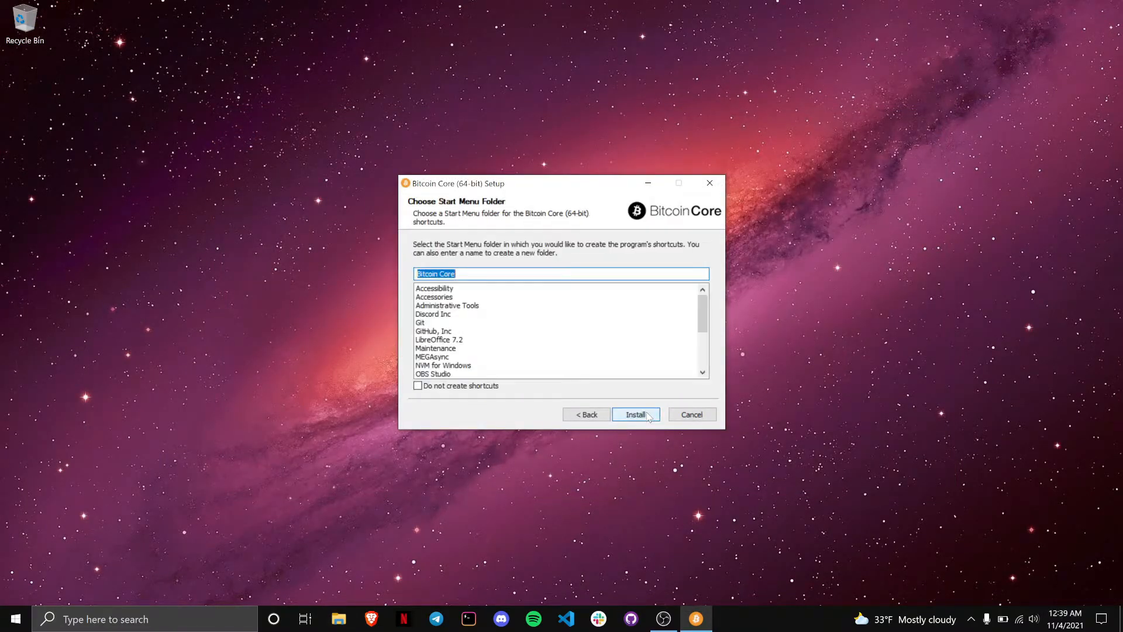
click(647, 415)
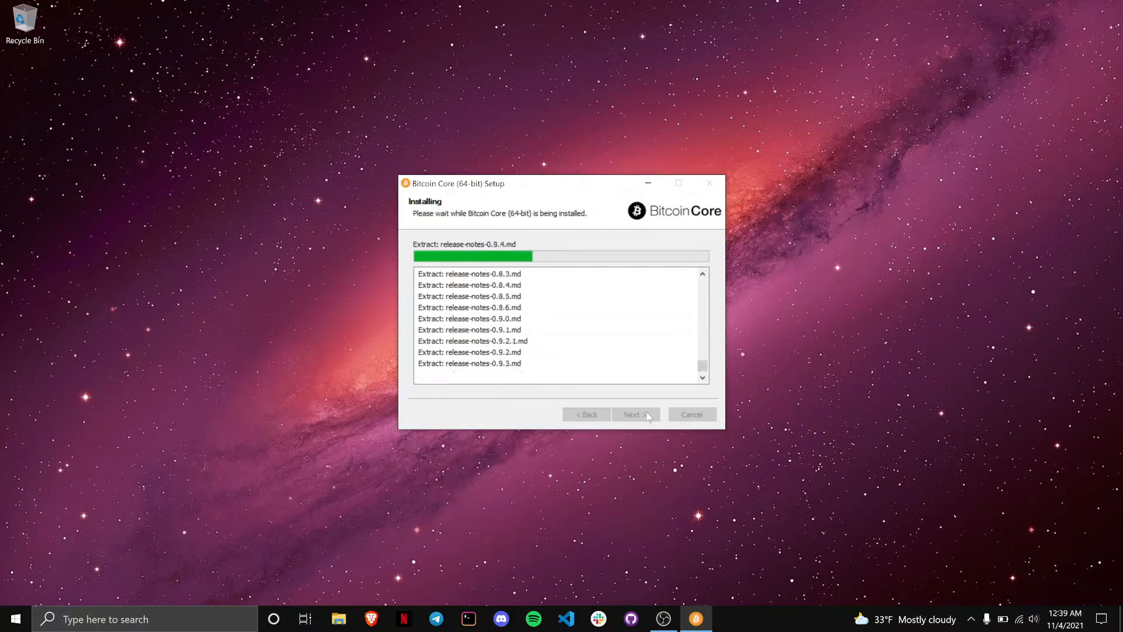
click(648, 416)
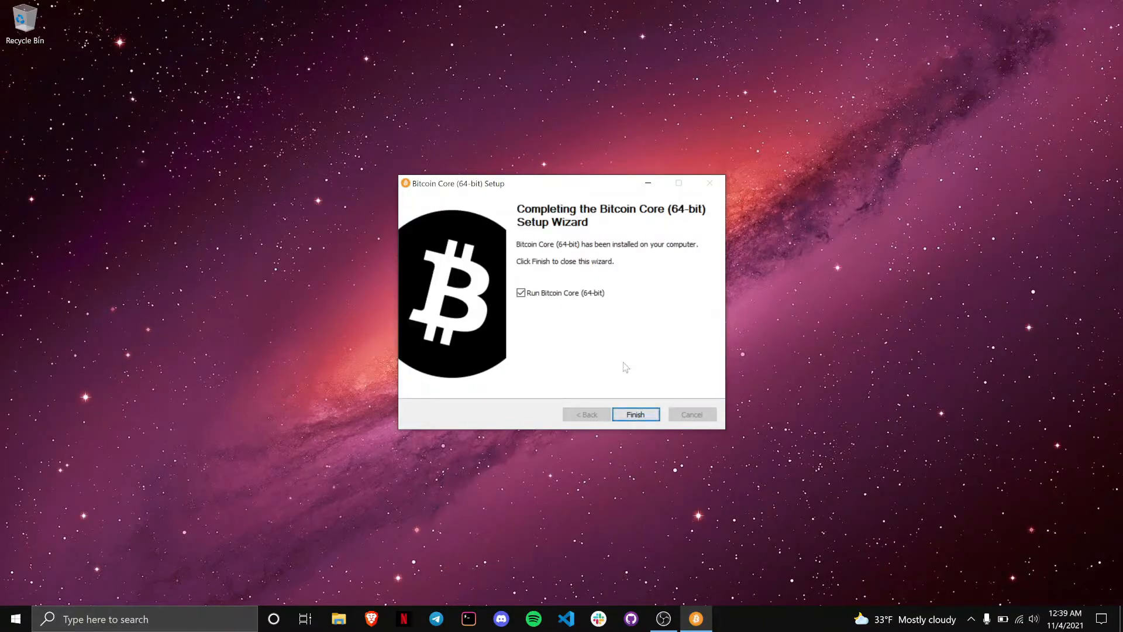
click(639, 414)
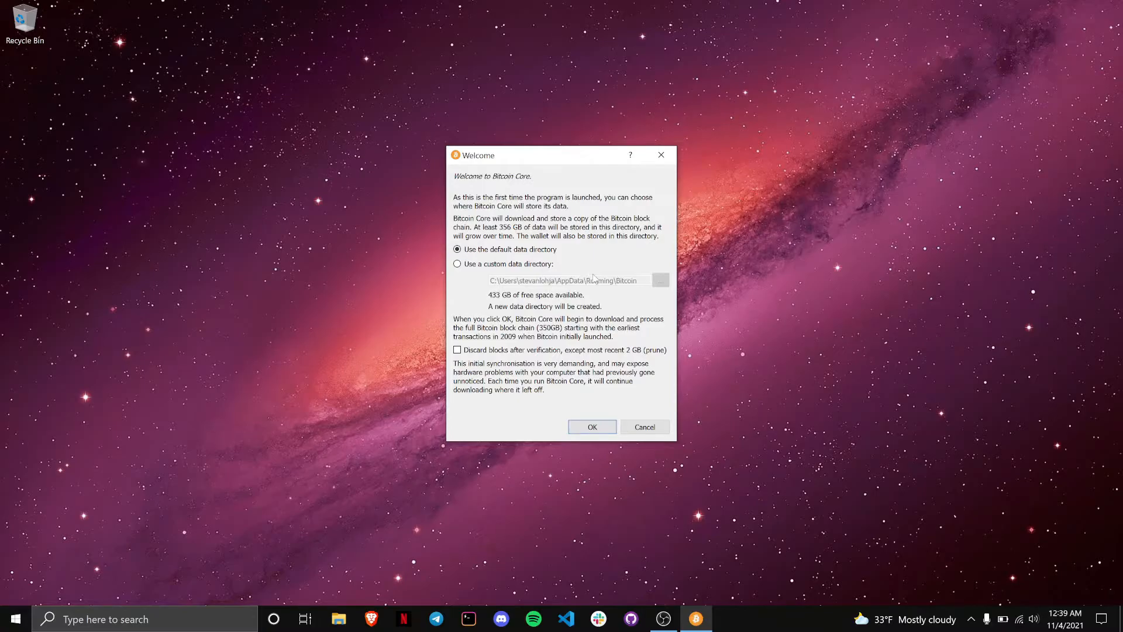
Step: After briefly trying a custom path, keep the default data directory and start Bitcoin Core
click(471, 264)
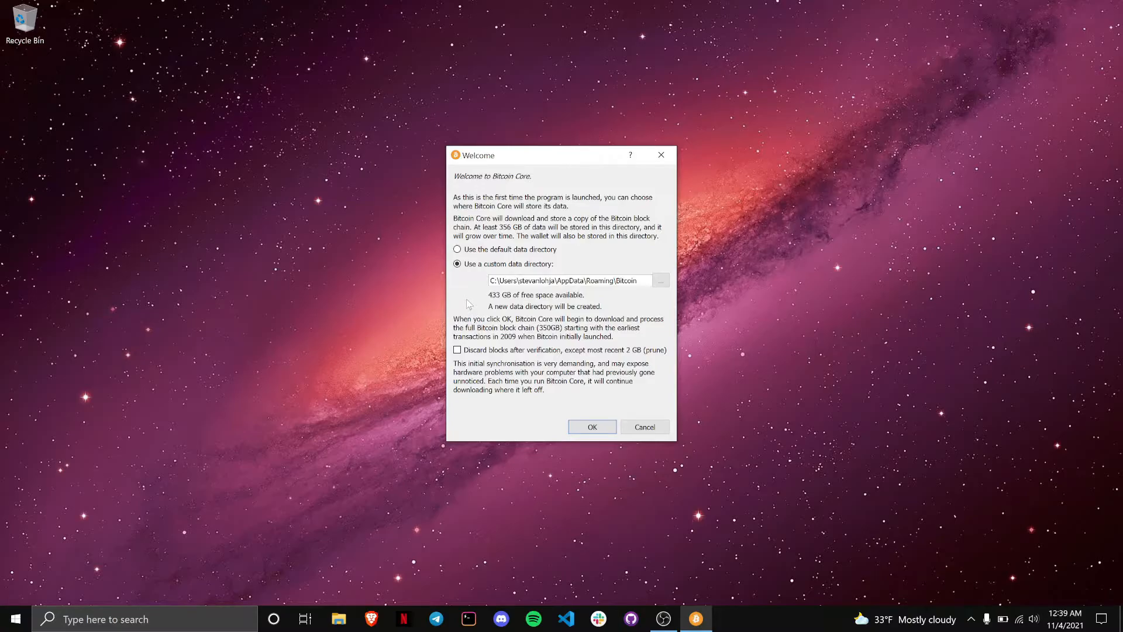
double_click(508, 281)
click(494, 250)
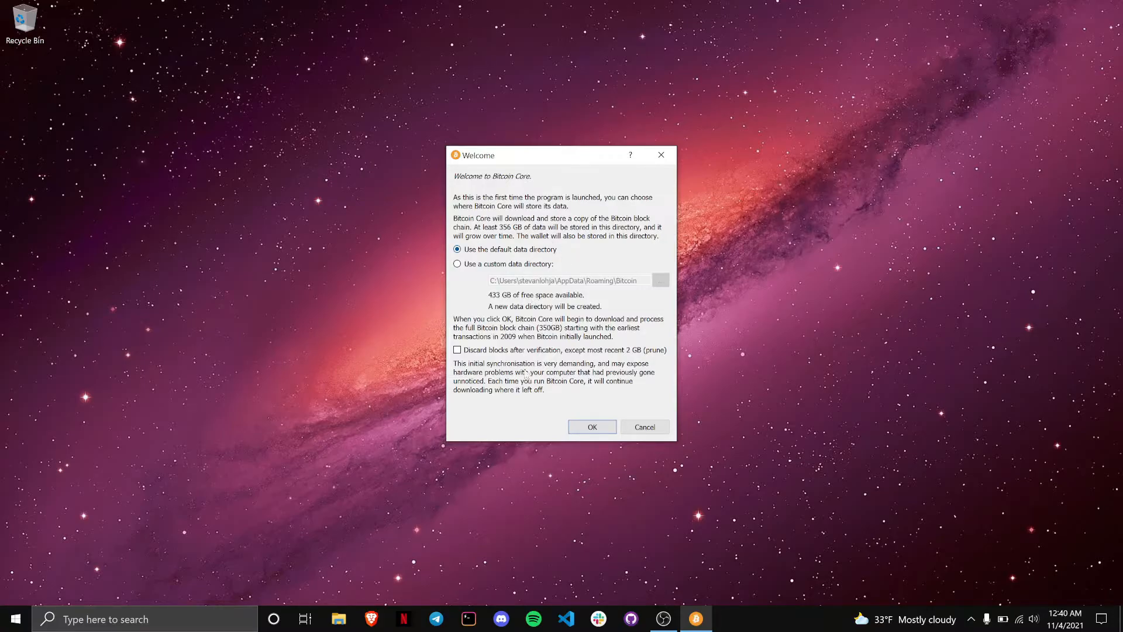
click(578, 432)
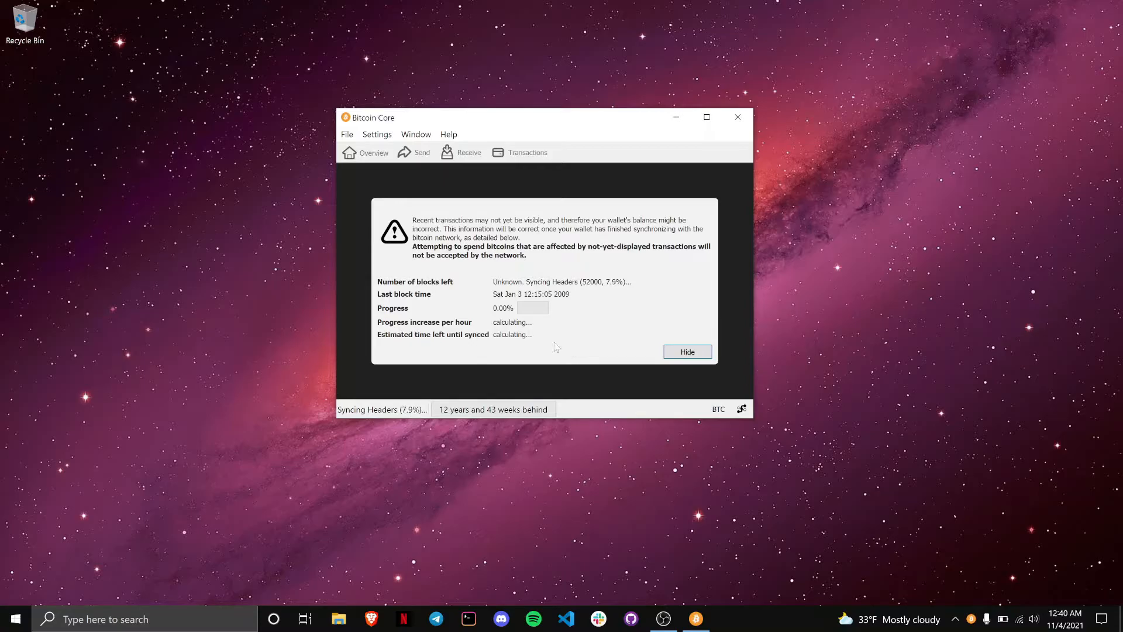
Step: Hide the blockchain sync notice and toggle network activity off and back on
click(684, 352)
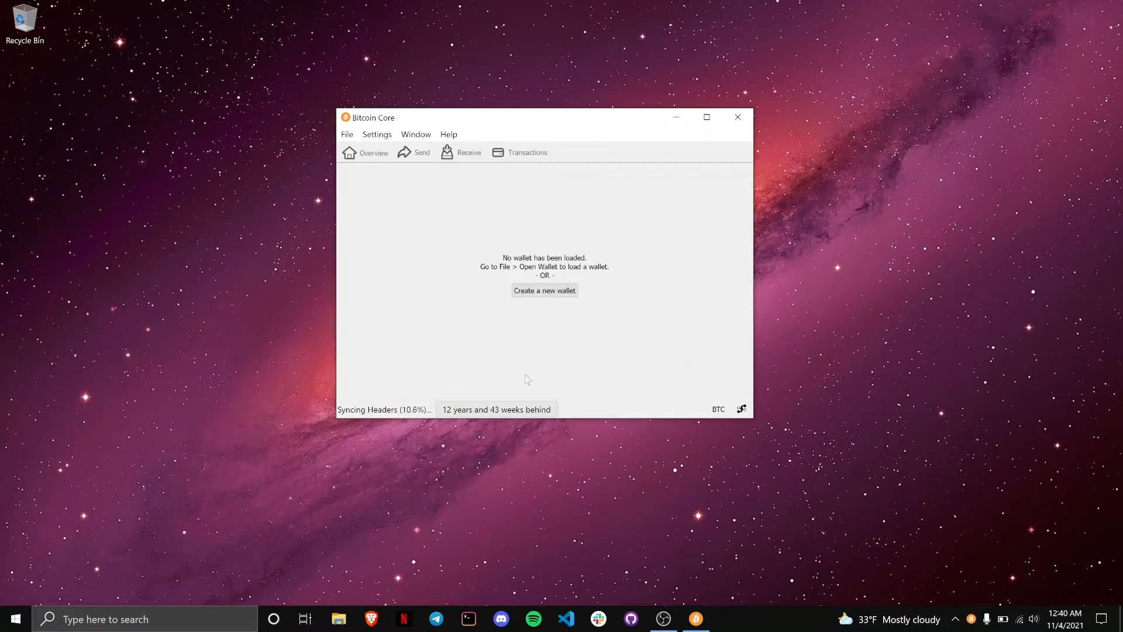
click(517, 411)
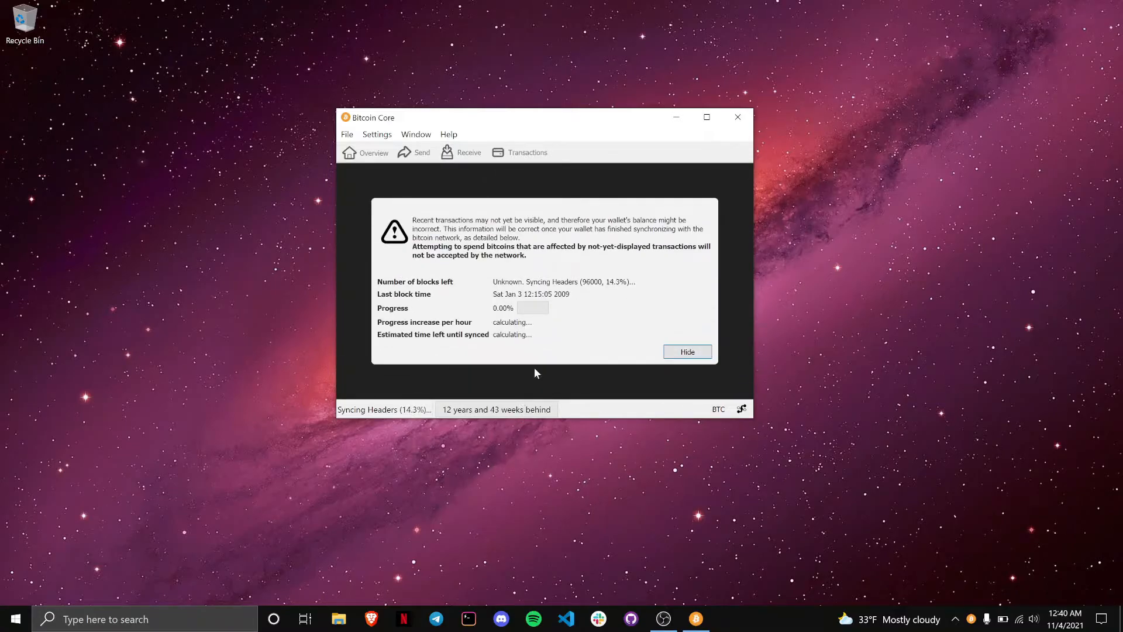
click(682, 353)
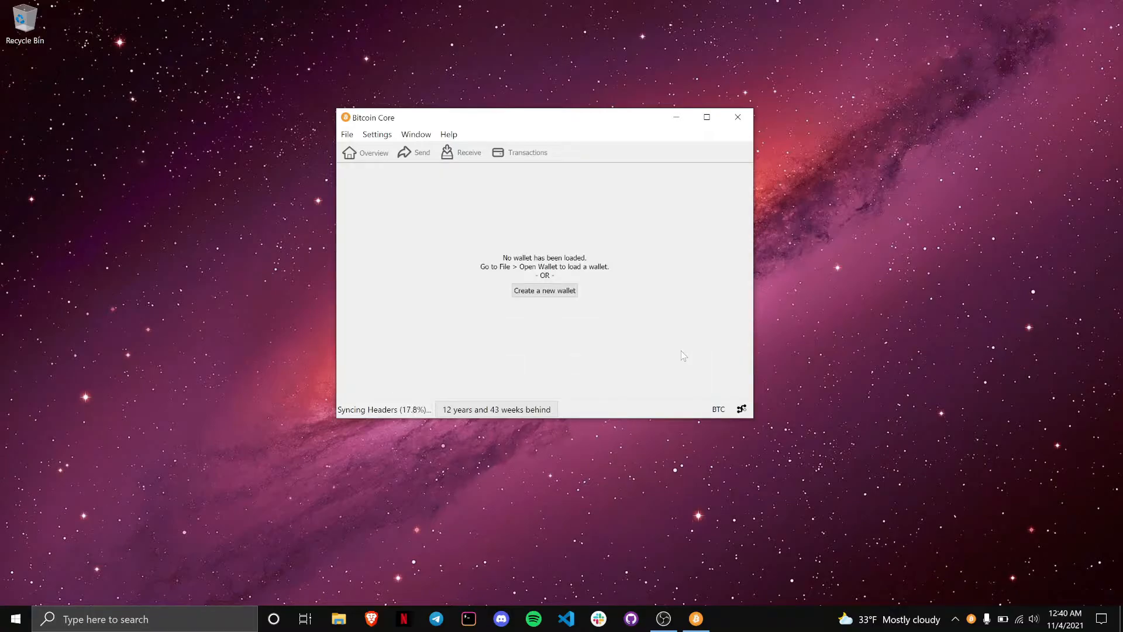
click(741, 410)
click(742, 409)
Step: In Settings > Options, enable 'Prune block storage to' 2 GB and apply
click(383, 138)
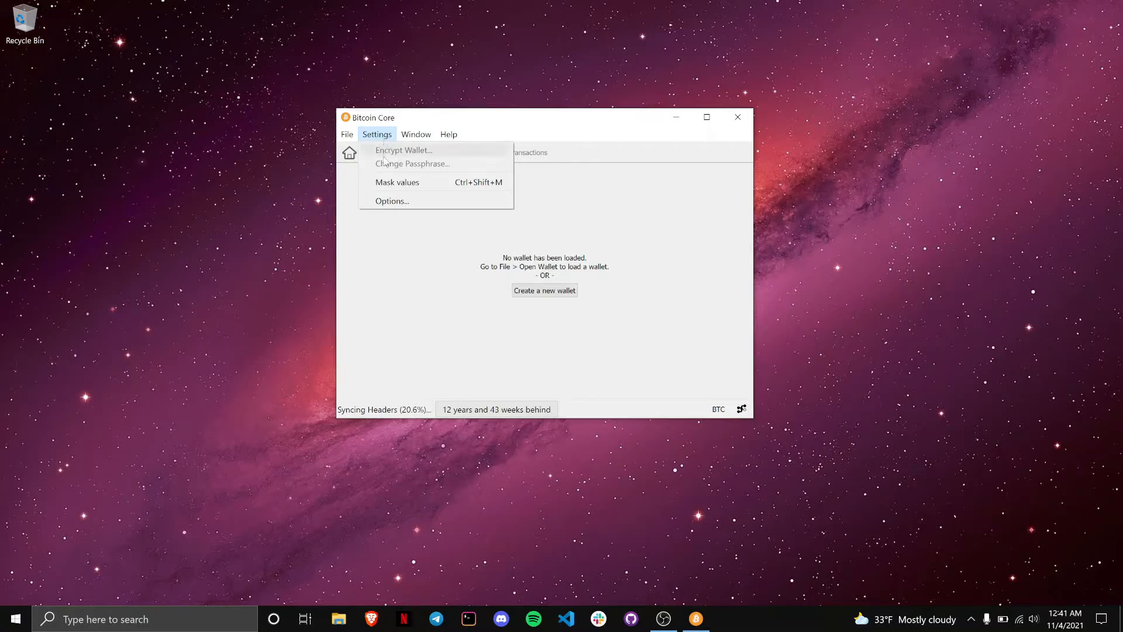
click(389, 202)
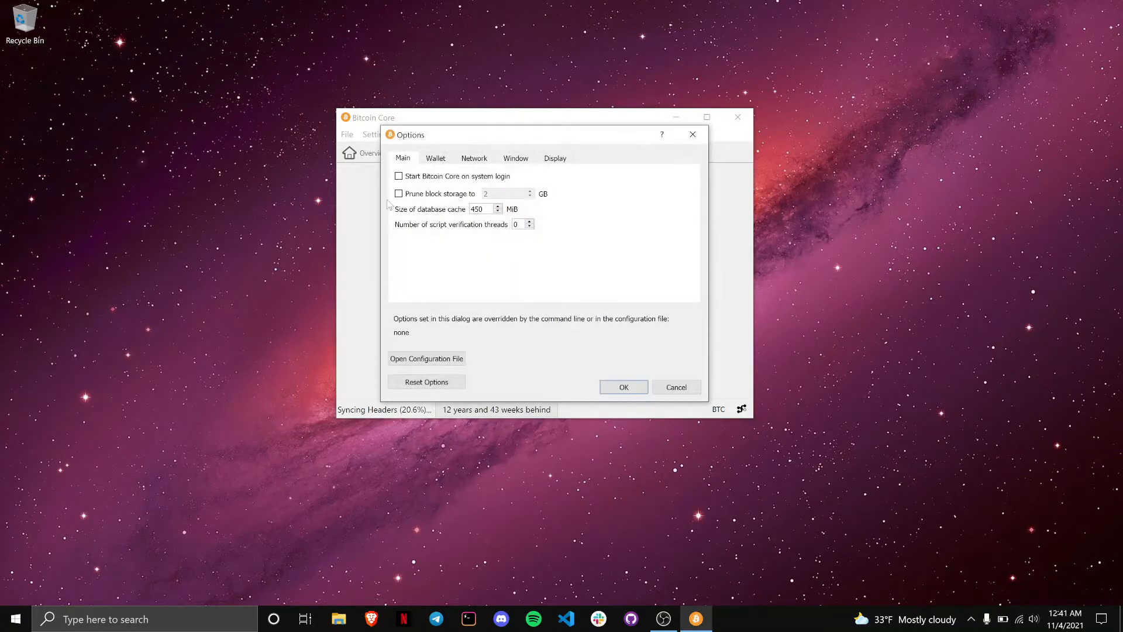
click(403, 196)
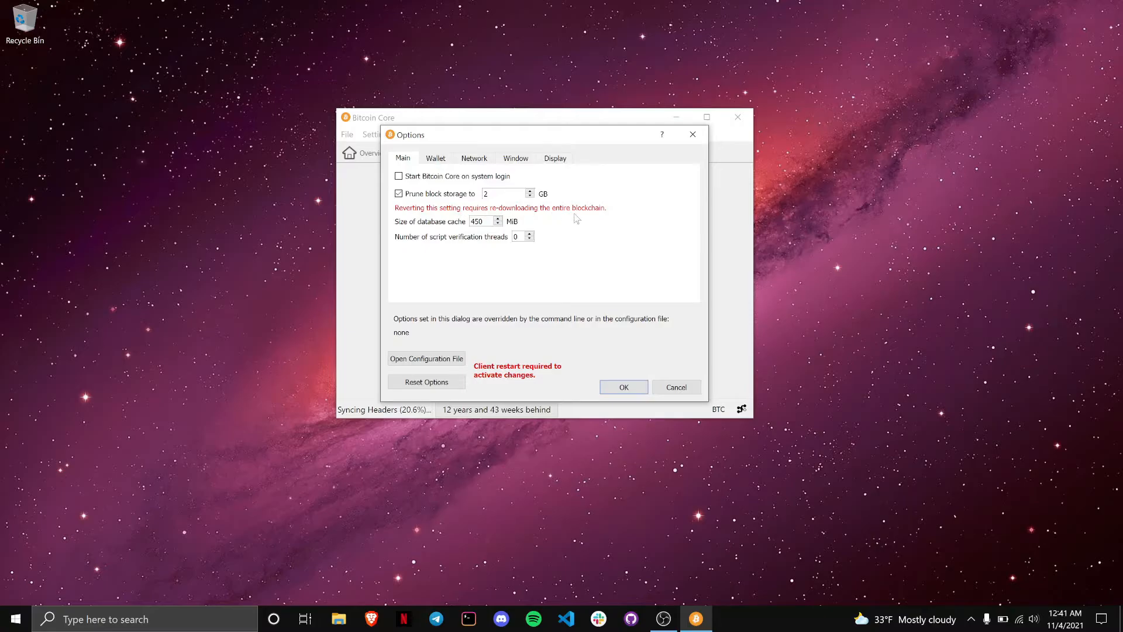
click(618, 387)
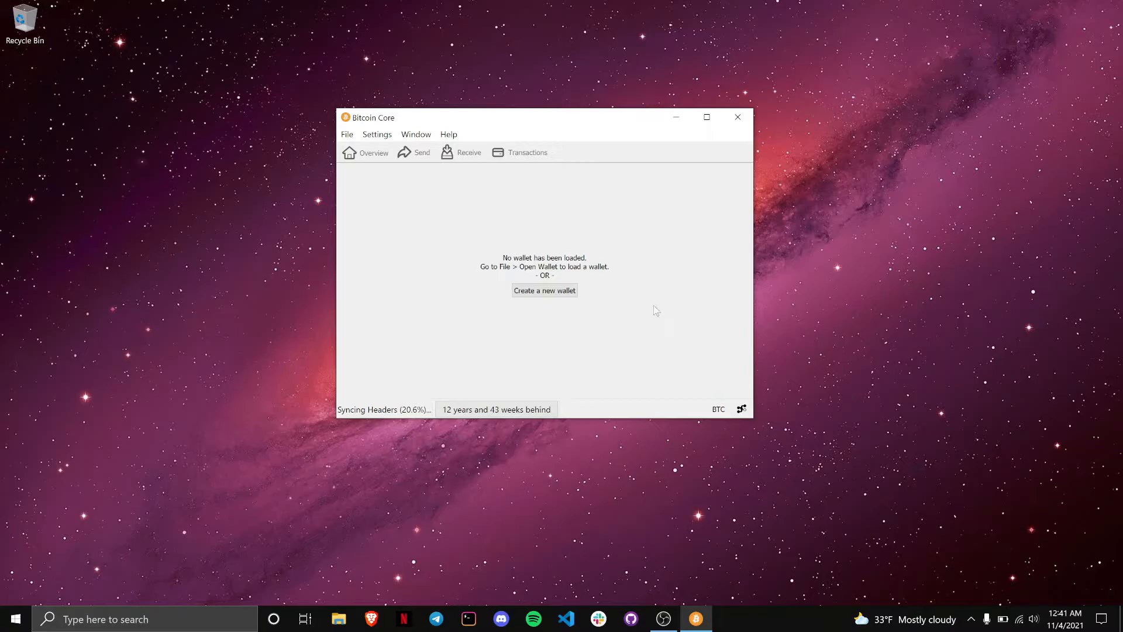
Step: Create a new wallet named MyWallet with Encrypt Wallet ticked
click(571, 291)
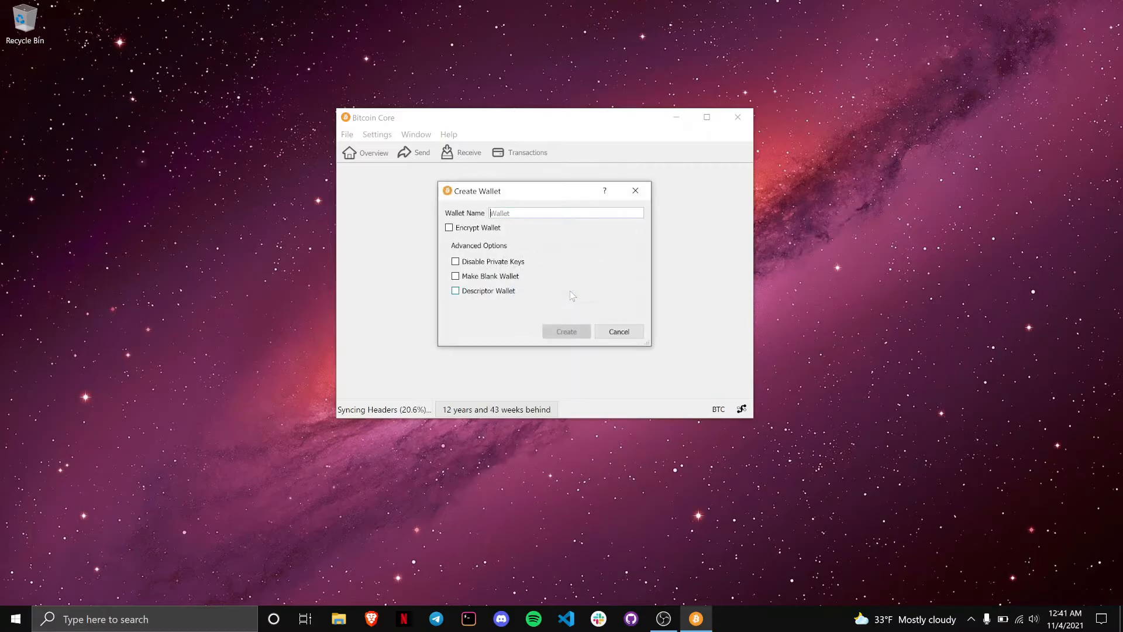
click(492, 230)
click(505, 213)
text(MyWallet)
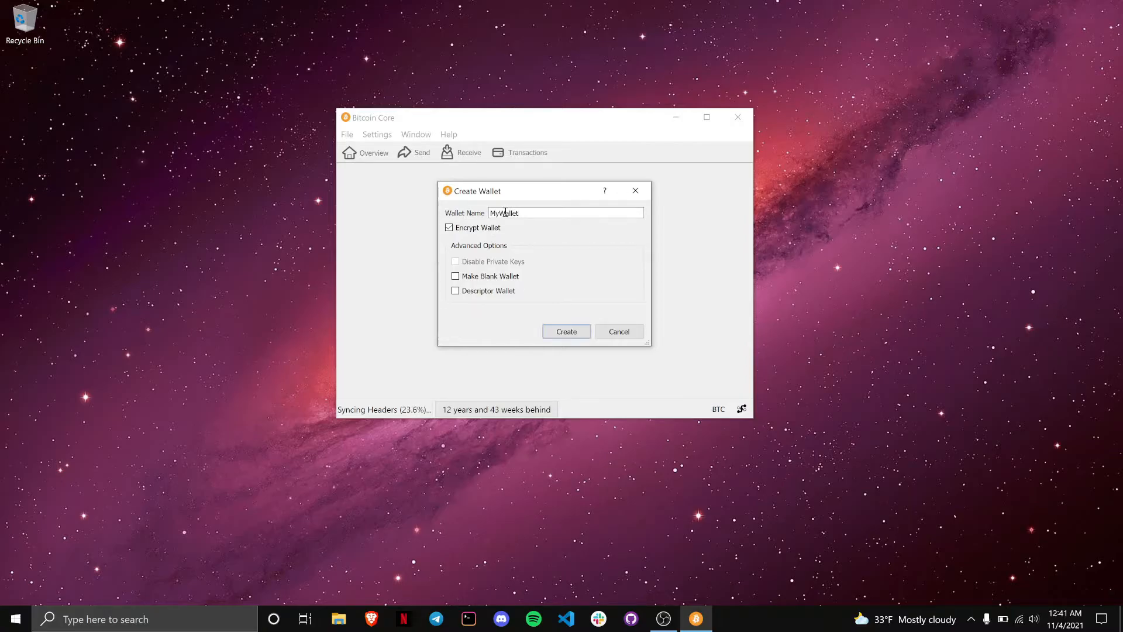
click(562, 334)
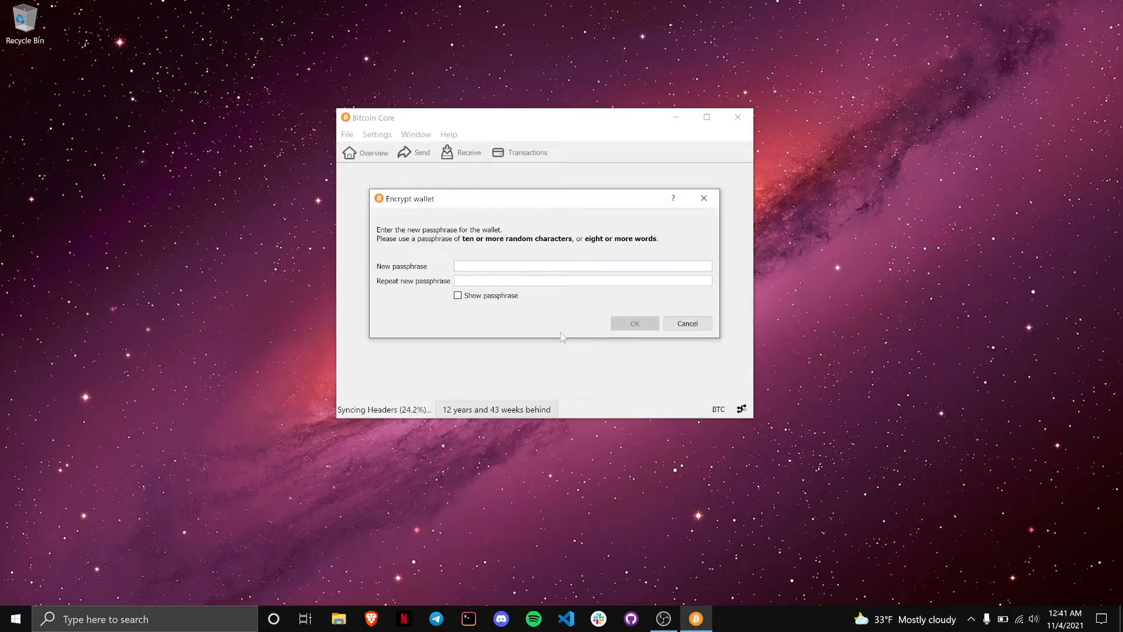
Step: Enter and repeat the wallet passphrase, confirm encryption, and acknowledge the warning
click(499, 295)
text(password)
key(Tab)
text(passwo)
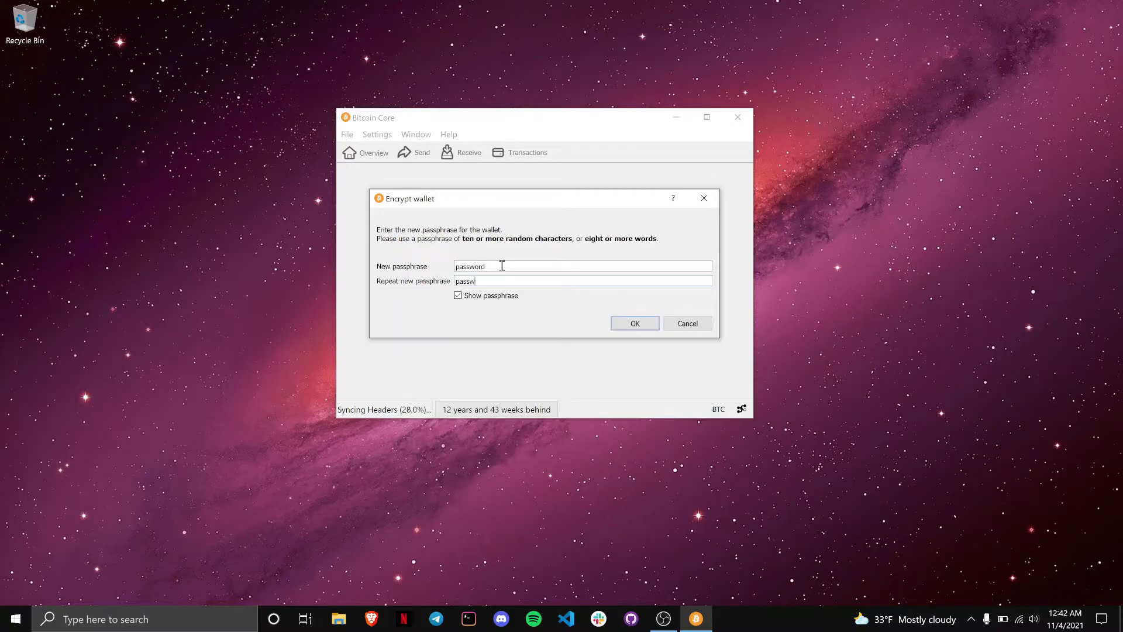
text(rd)
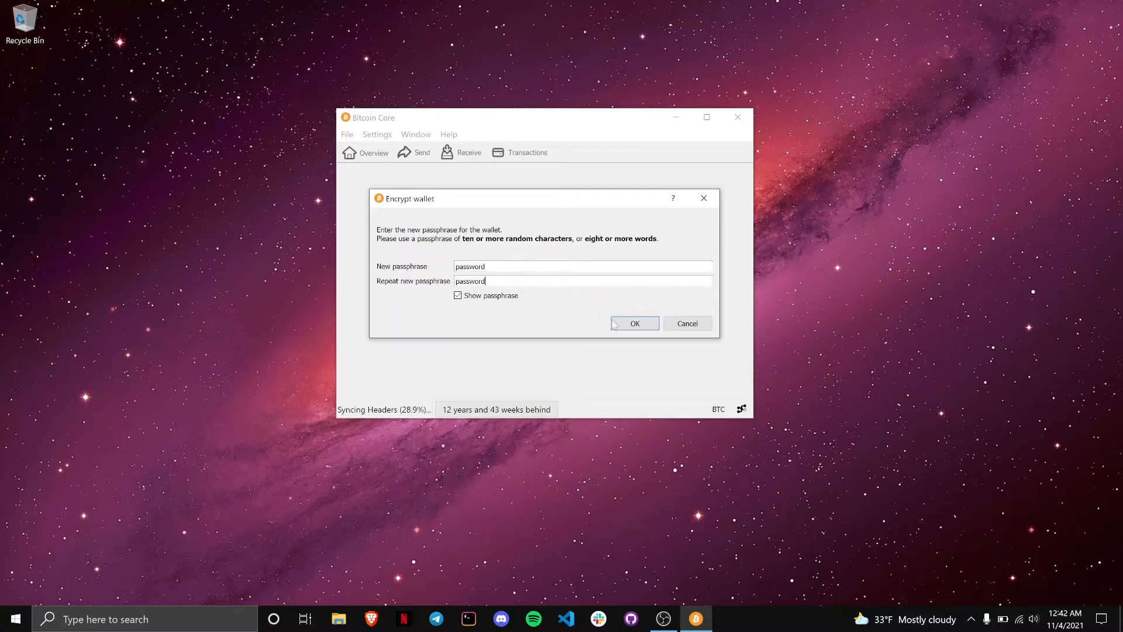
click(636, 323)
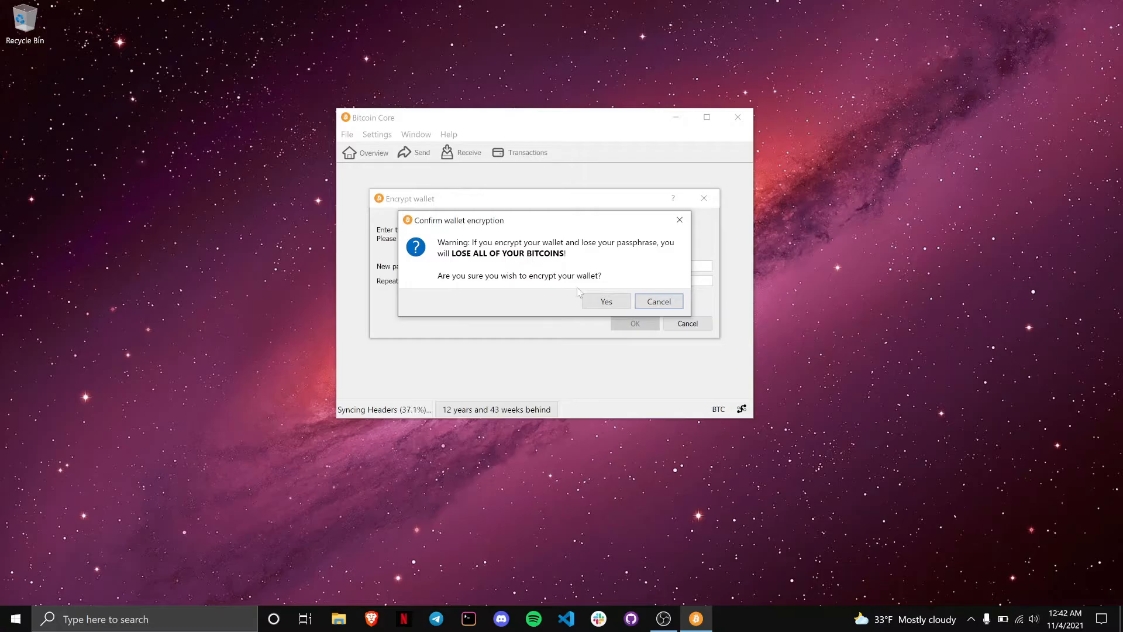
click(603, 302)
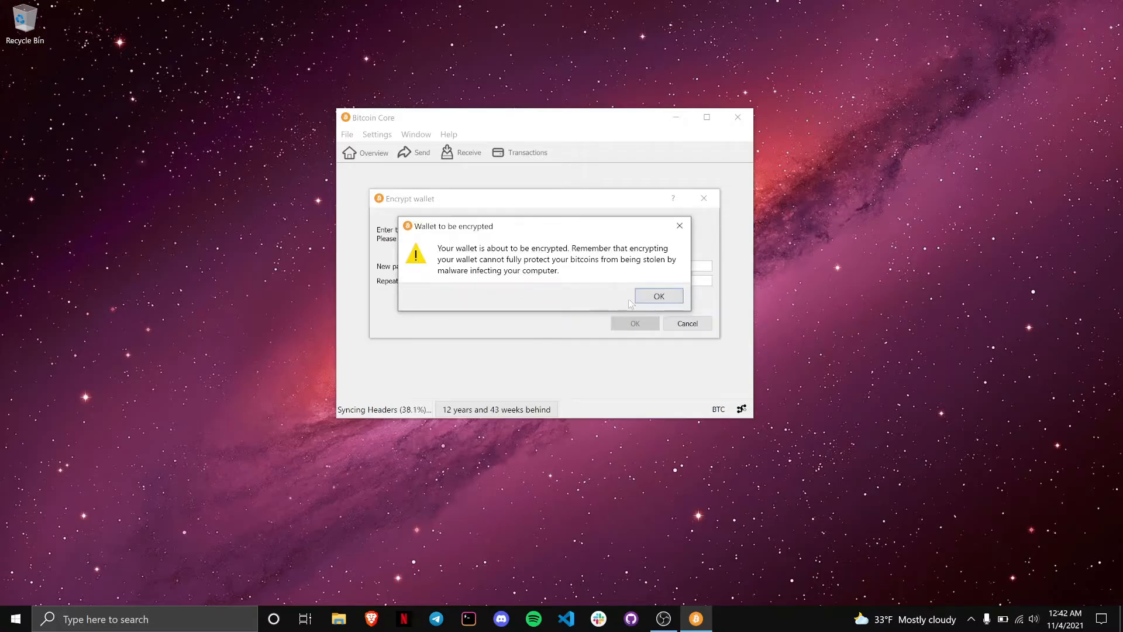
click(648, 297)
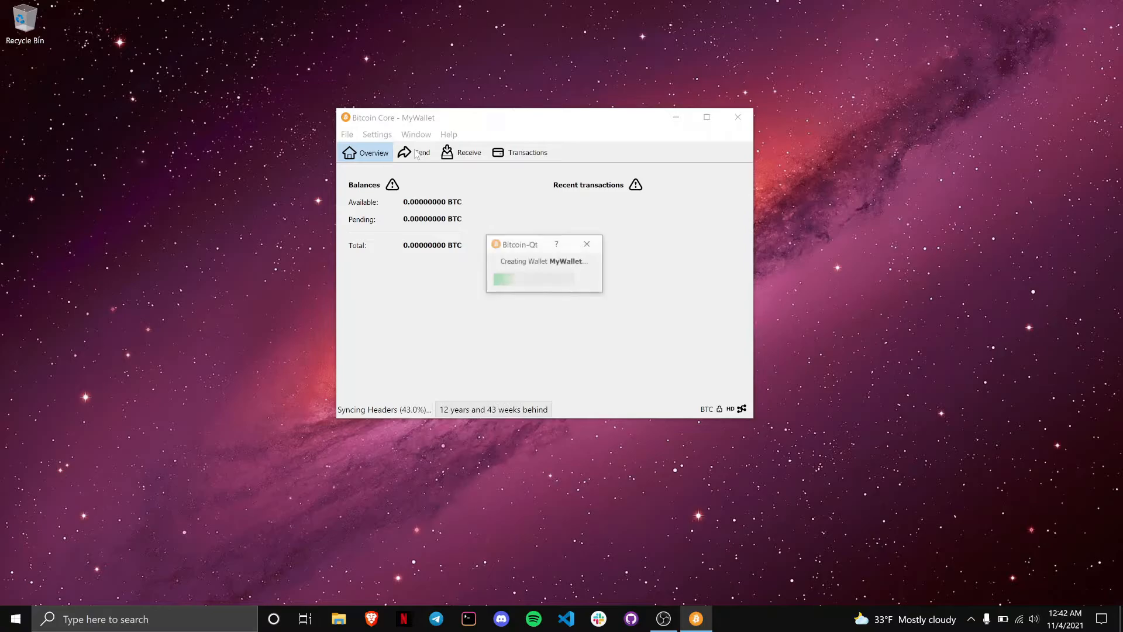
Step: Confirm MyWallet's Receiving addresses list is empty, then return to the Receive payment form
click(417, 155)
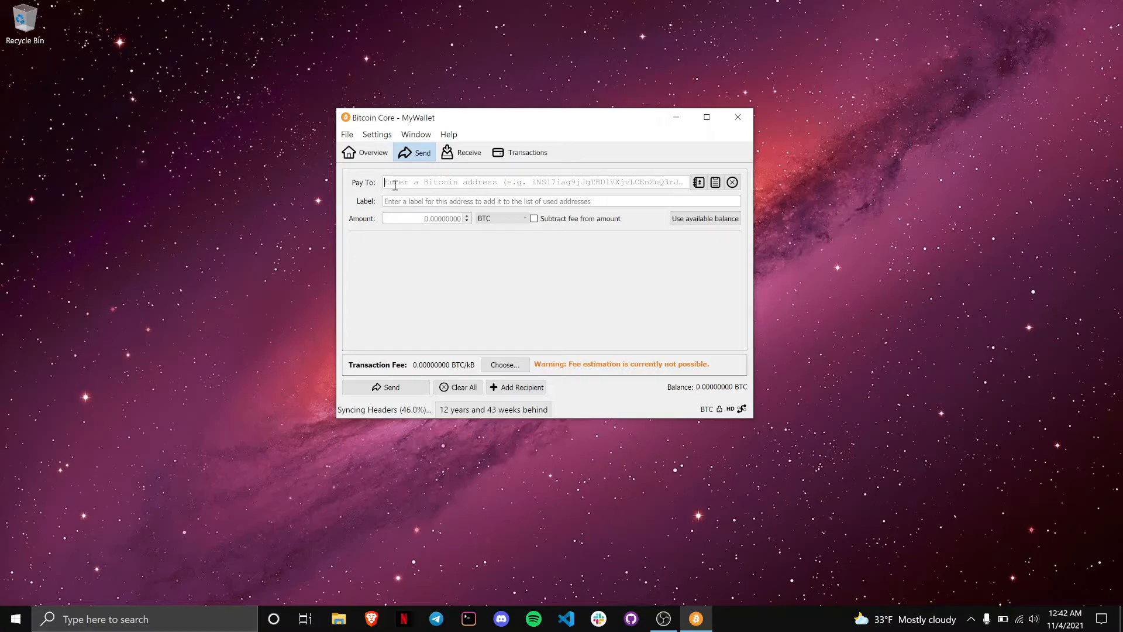
click(417, 216)
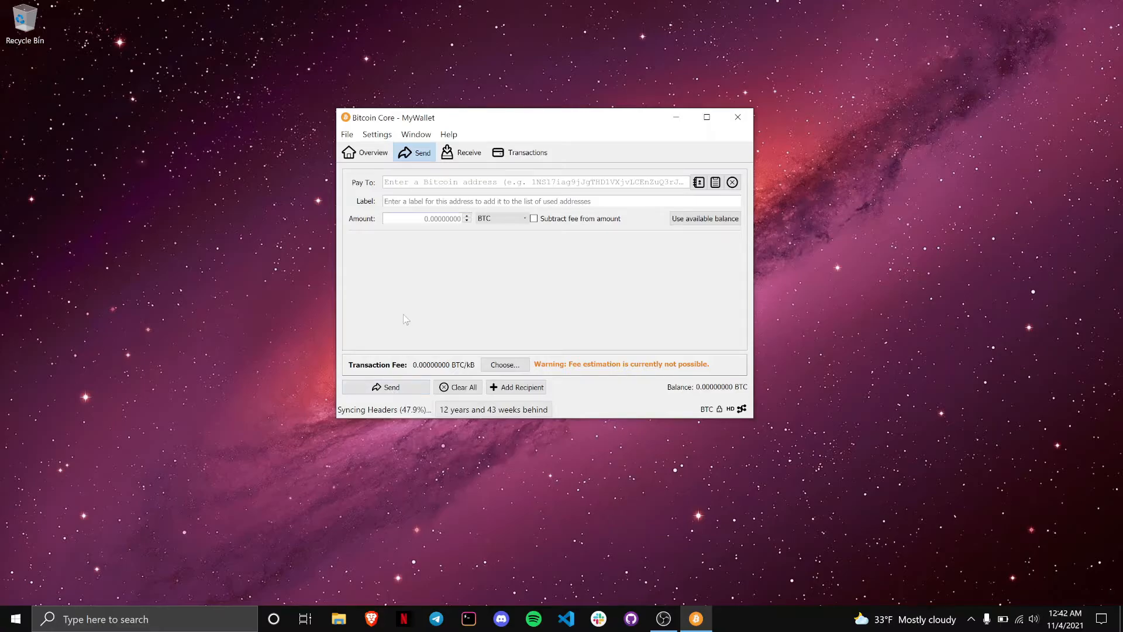
click(457, 155)
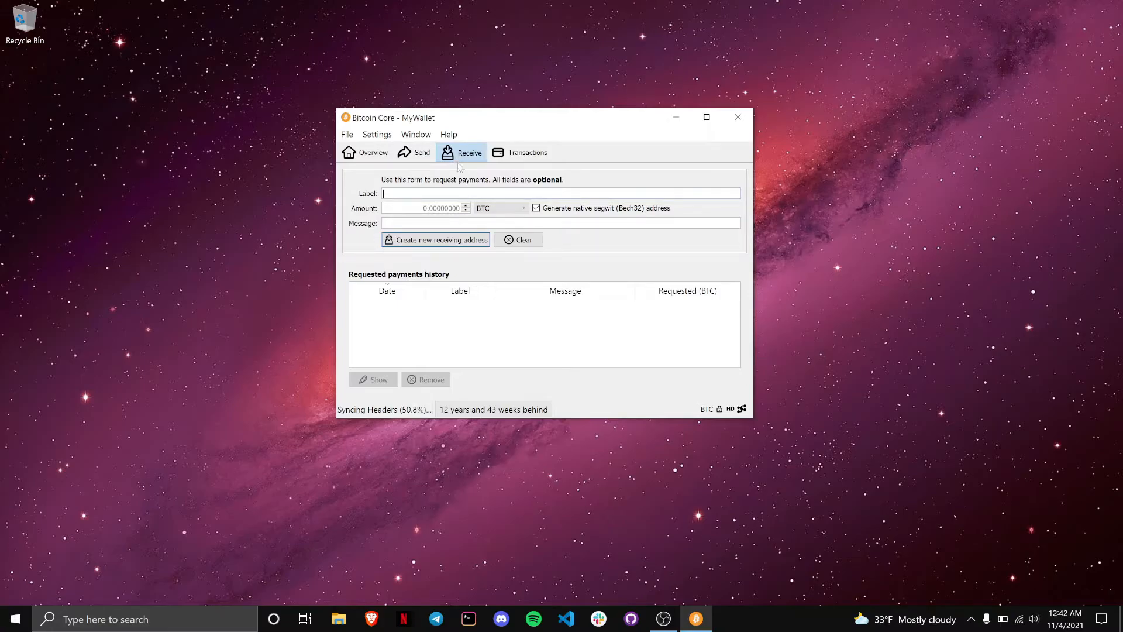
click(409, 138)
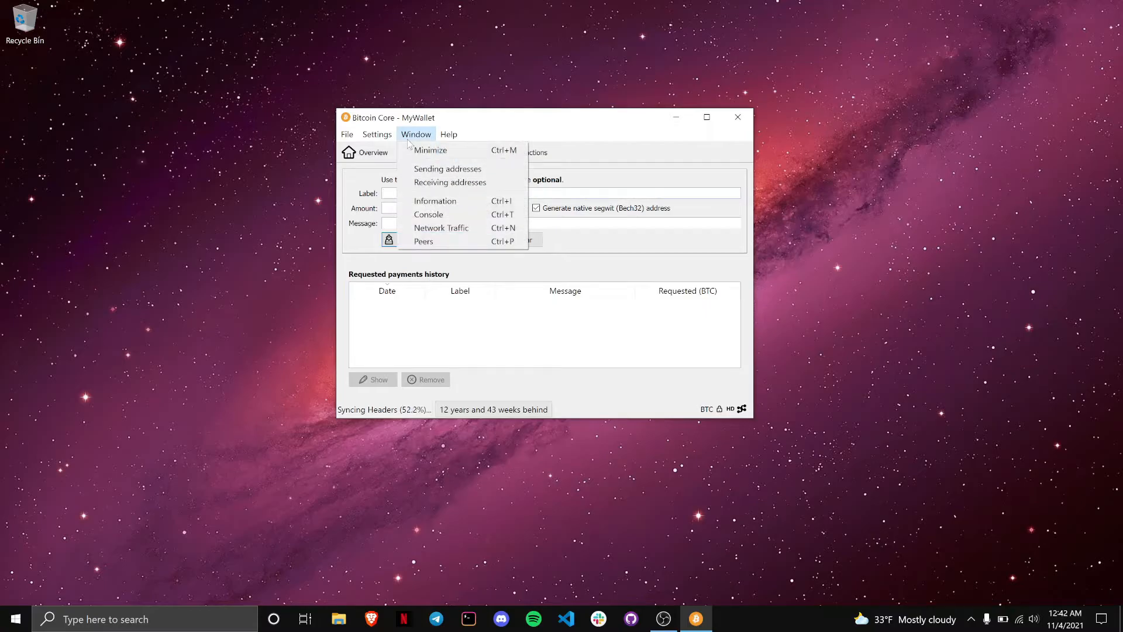
click(424, 183)
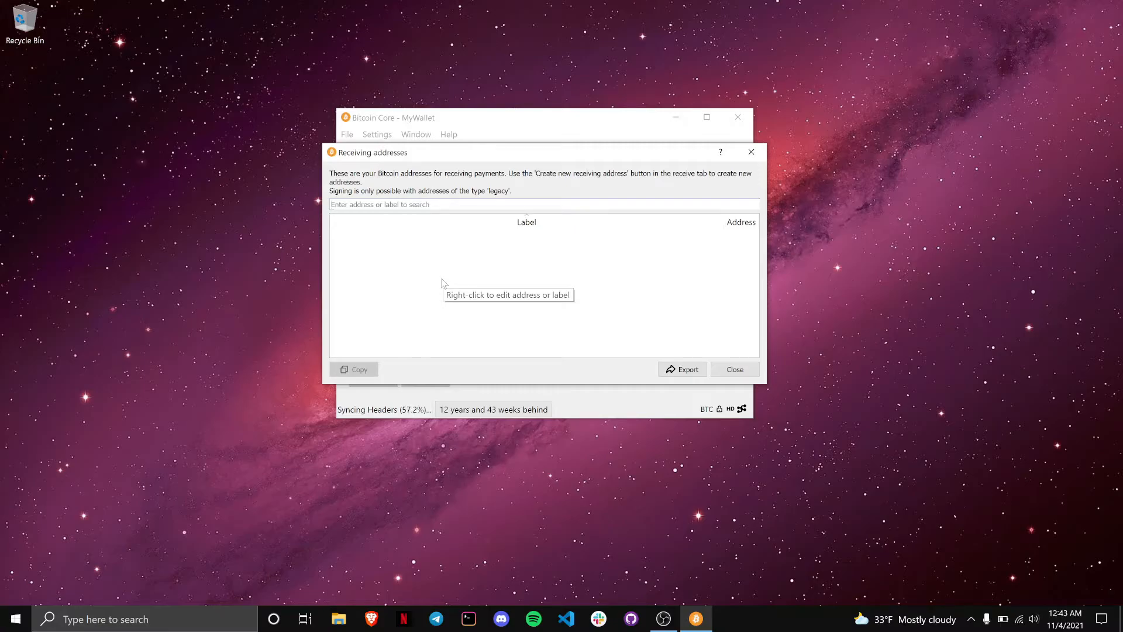
click(727, 371)
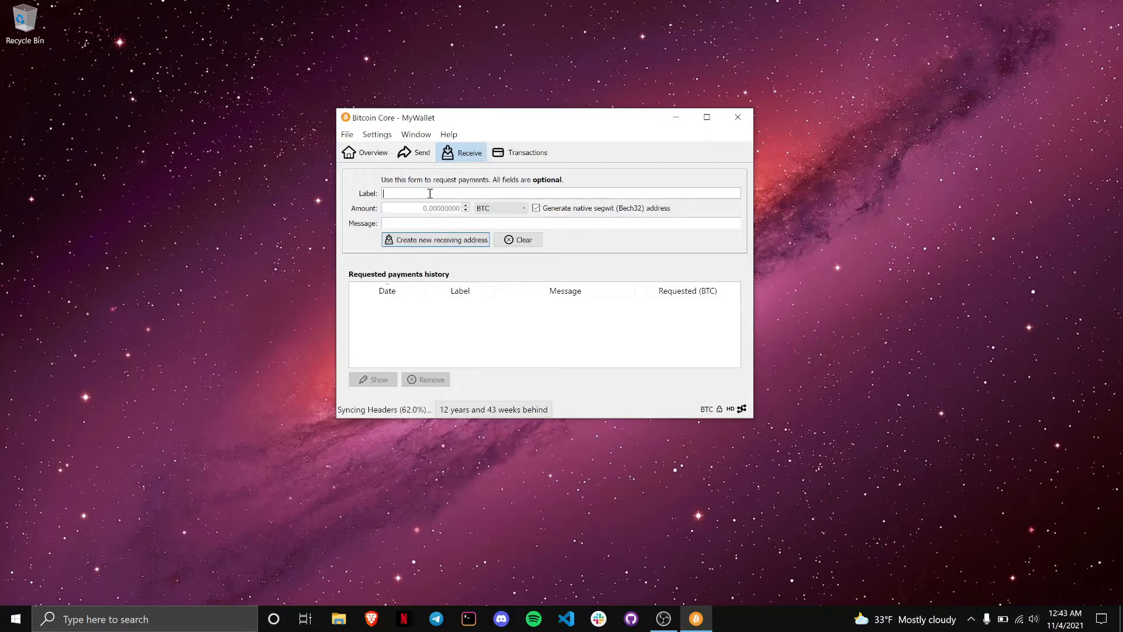
Step: Create a receiving address labelled 'Primary Wallet' and review its payment request details
text(Primary Wallet)
click(412, 241)
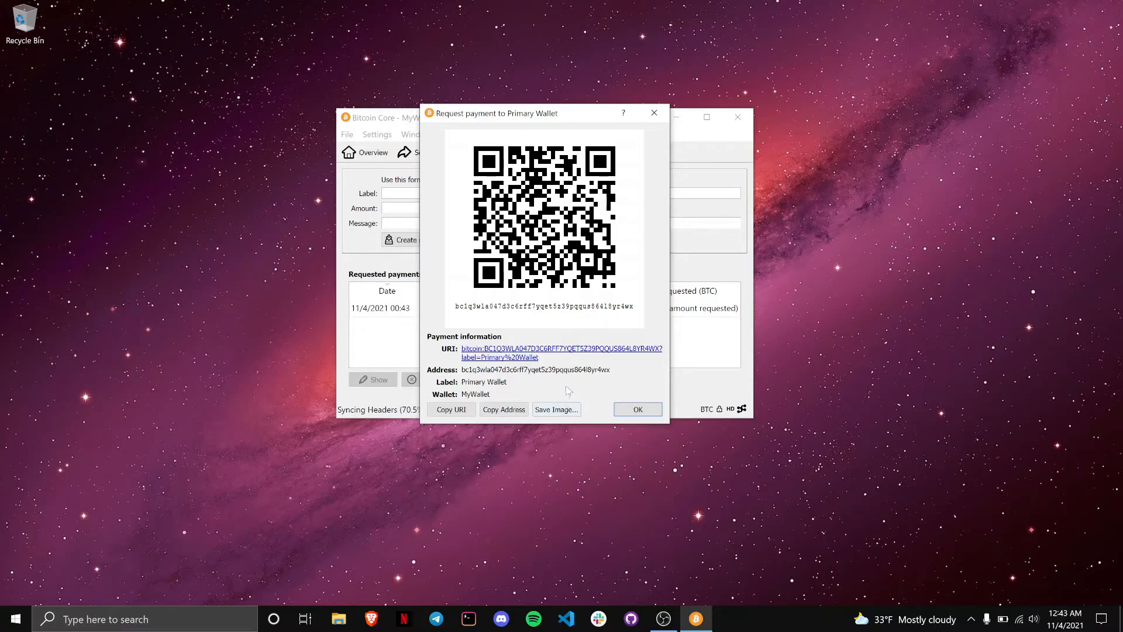
click(641, 409)
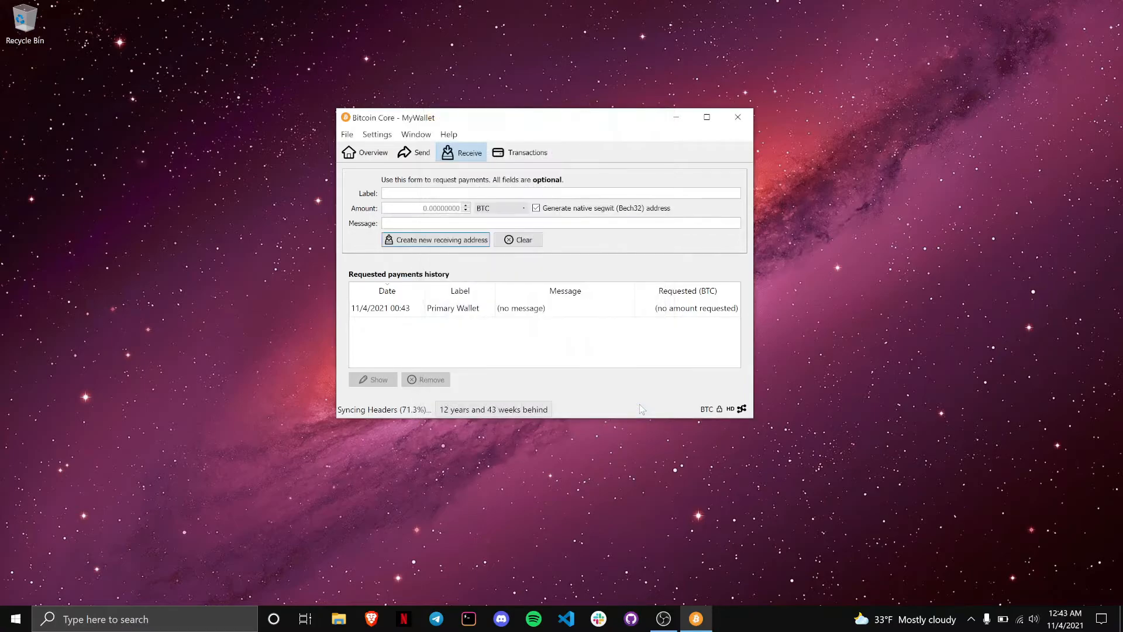
double_click(543, 309)
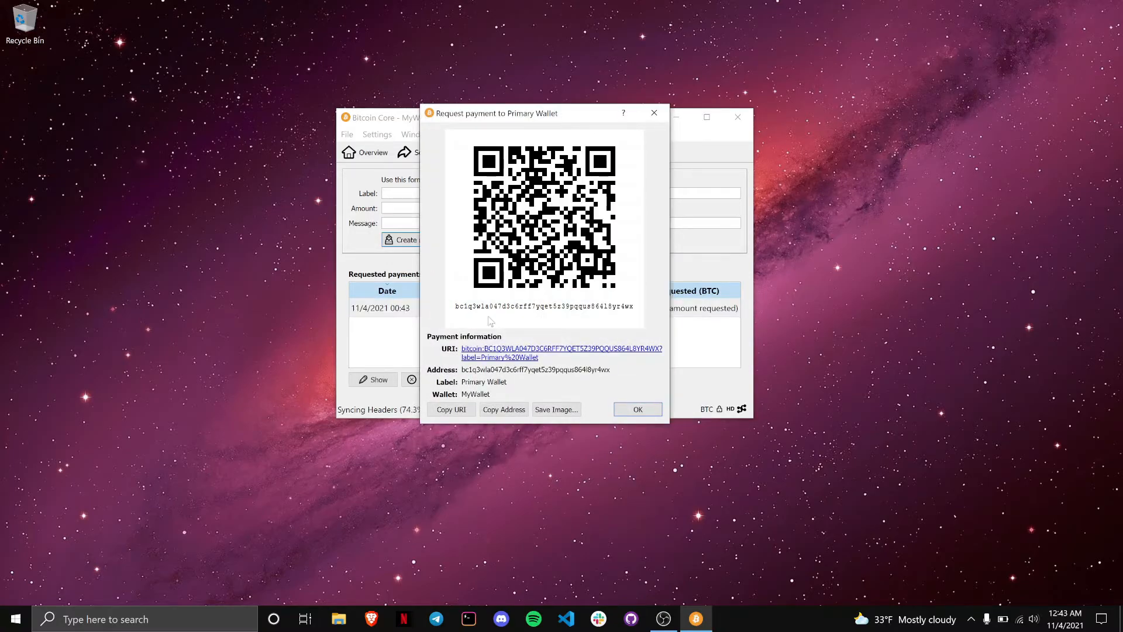
click(626, 412)
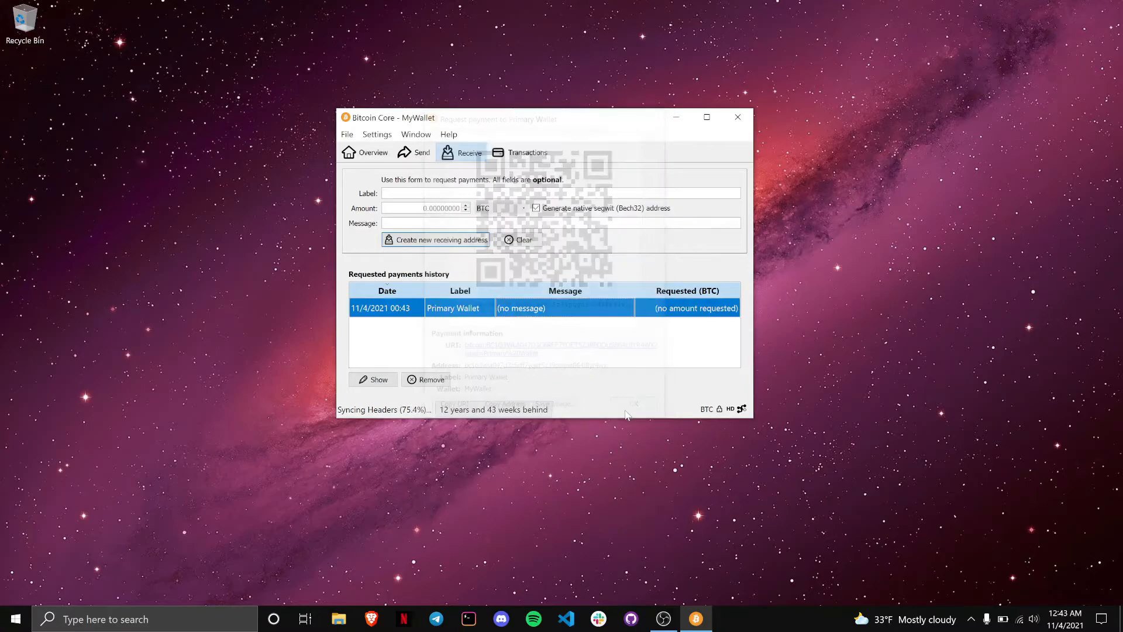
click(550, 349)
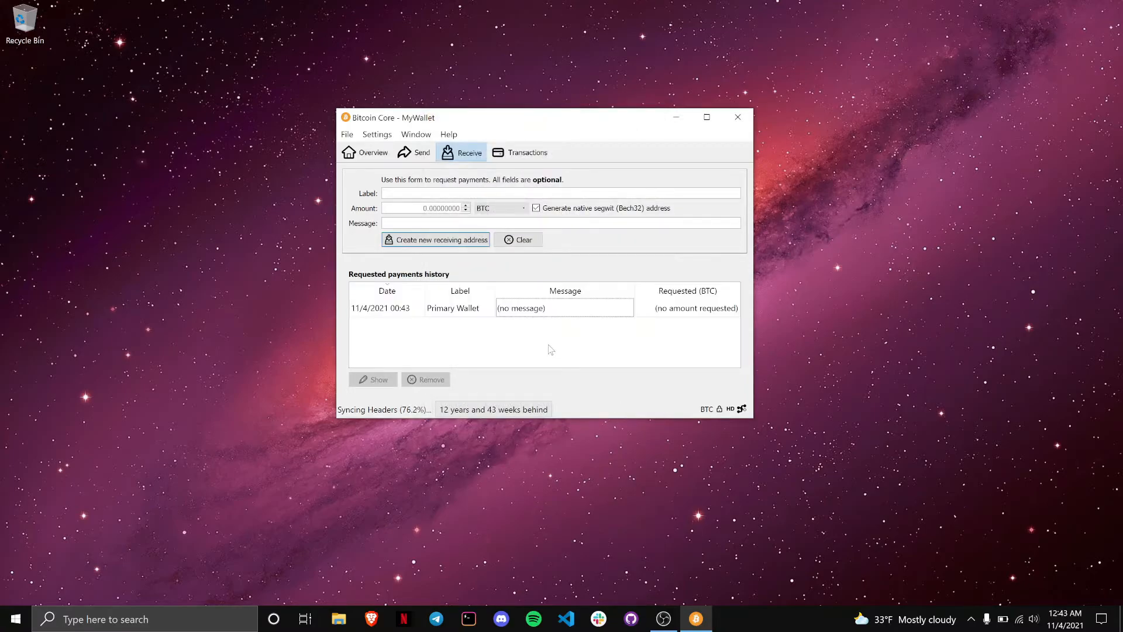
Step: Copy the Primary Wallet address from the Receiving addresses list, then close the list
click(414, 137)
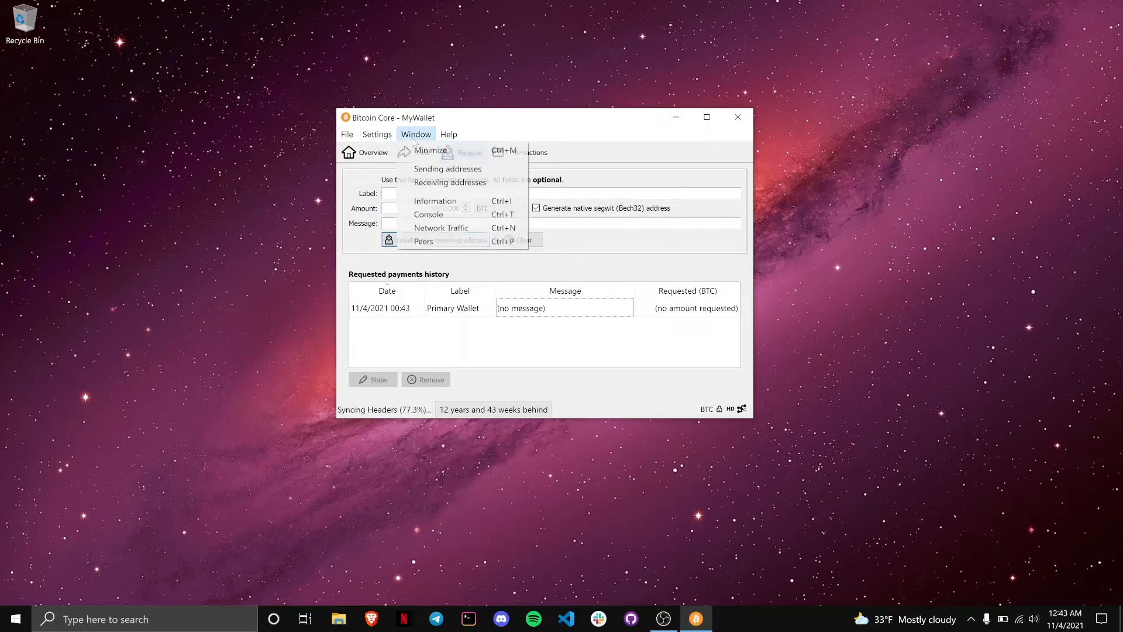
click(425, 183)
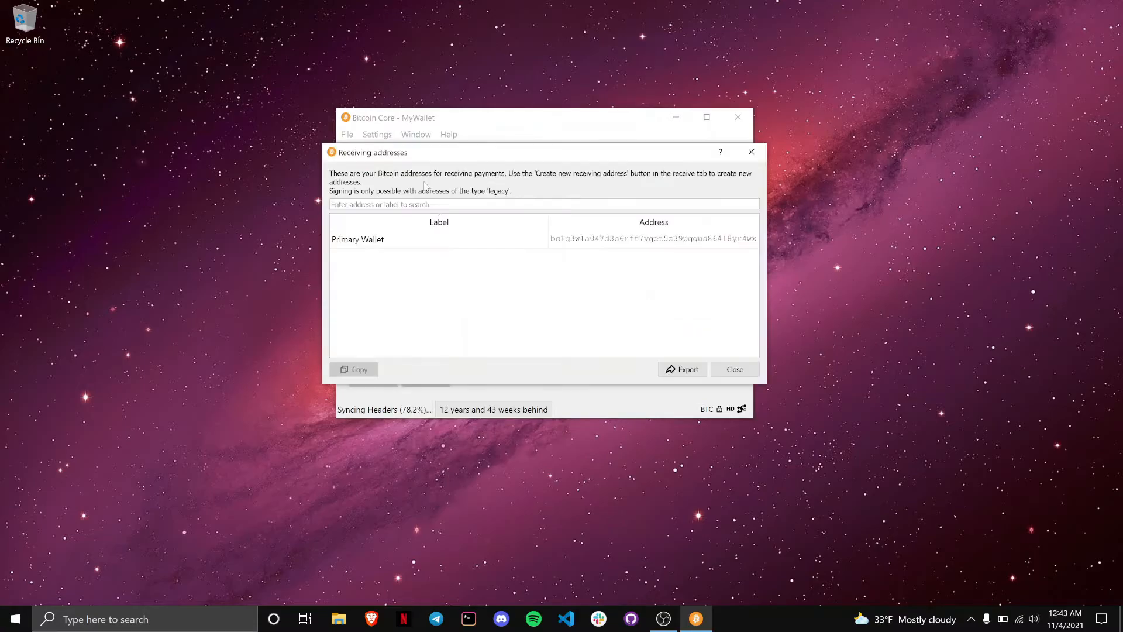
click(530, 236)
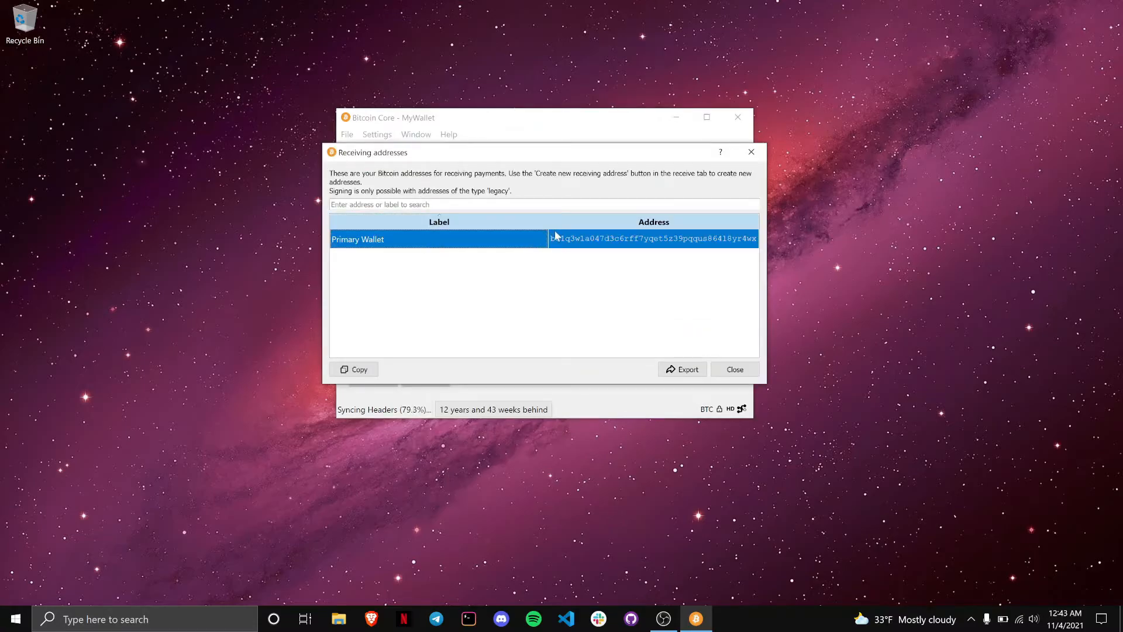
right_click(604, 246)
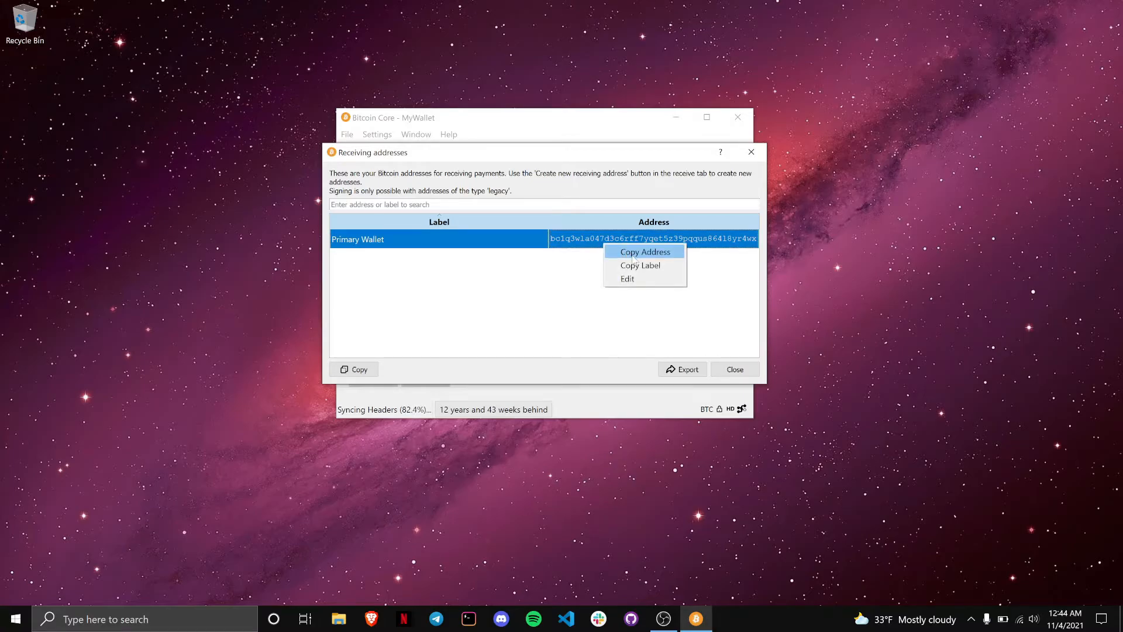
click(634, 256)
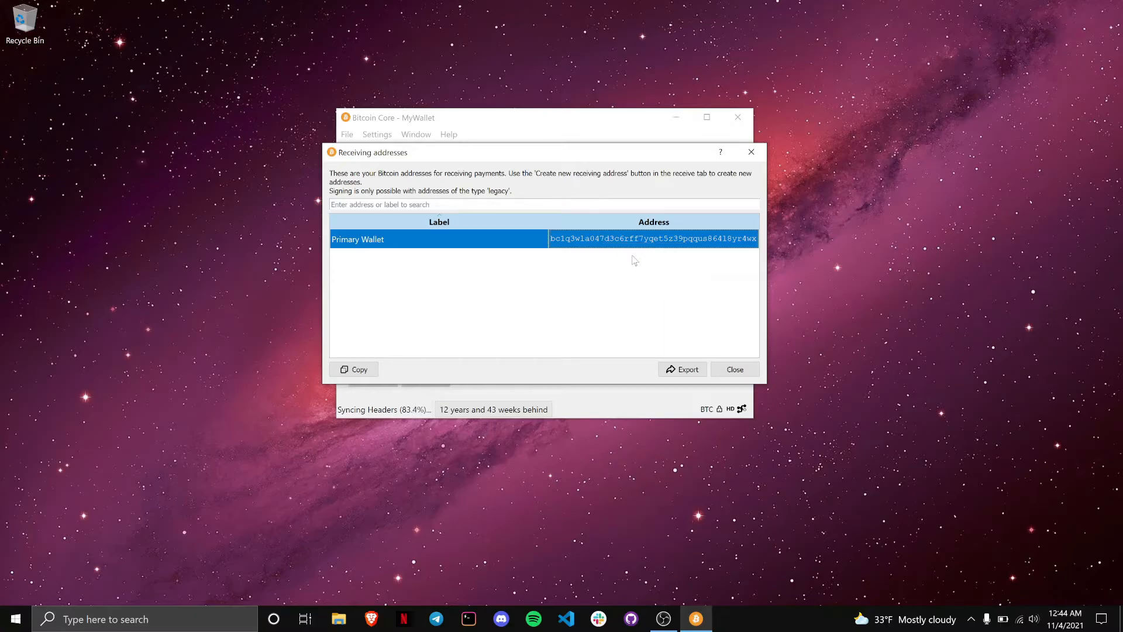
click(730, 373)
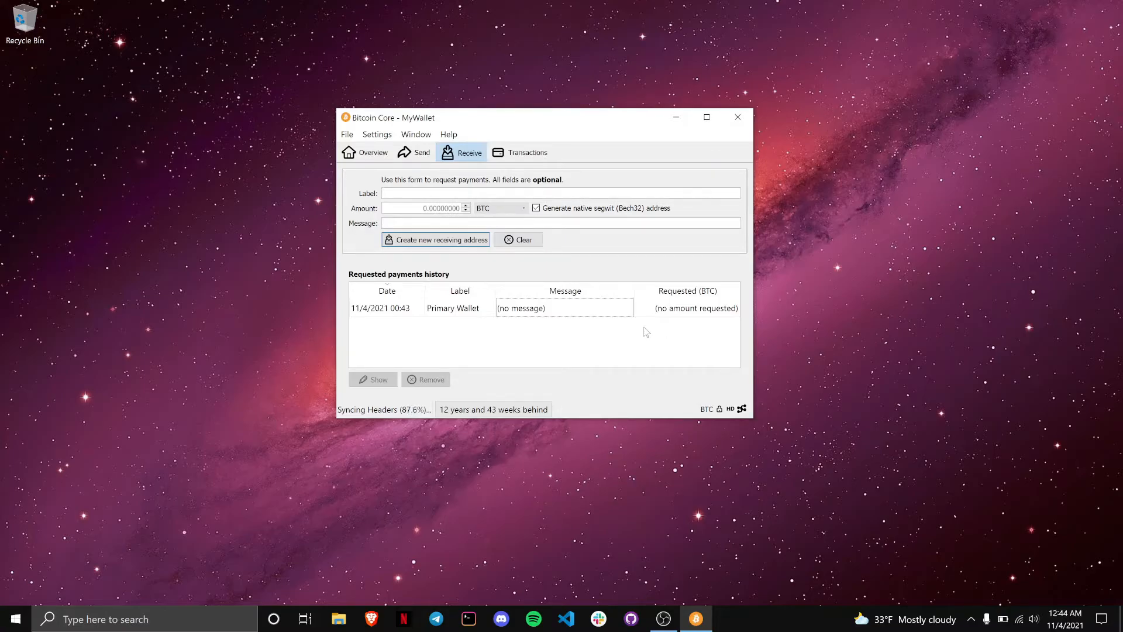
Step: In the Console, run walletpassphrase with the wallet passphrase and a 600-second timeout
click(429, 136)
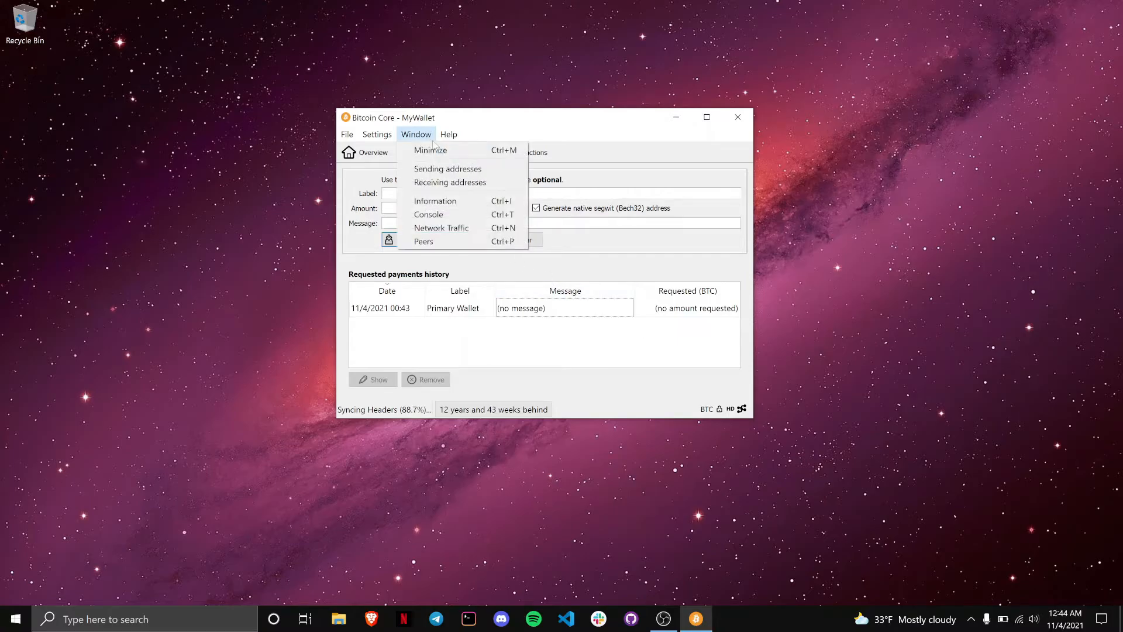
click(457, 214)
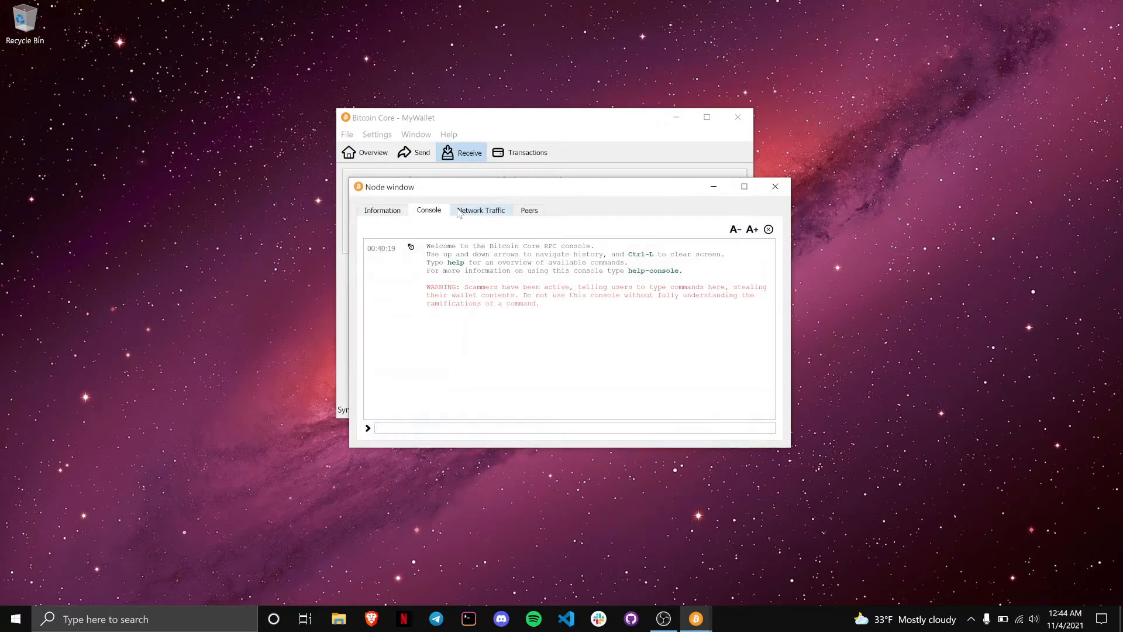
click(436, 425)
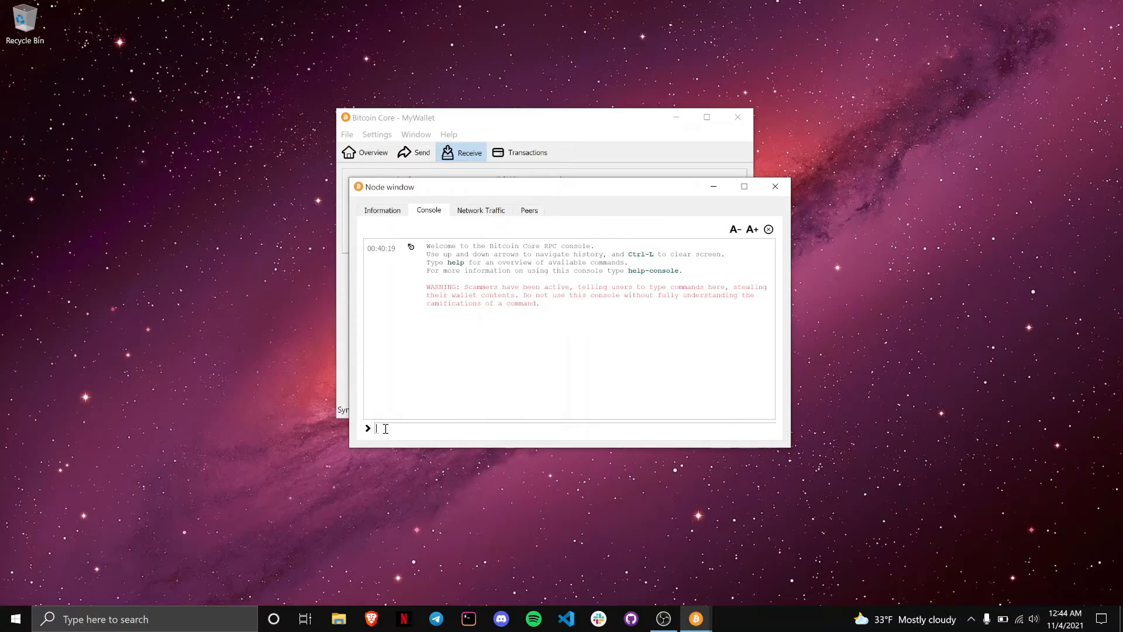
text(wa)
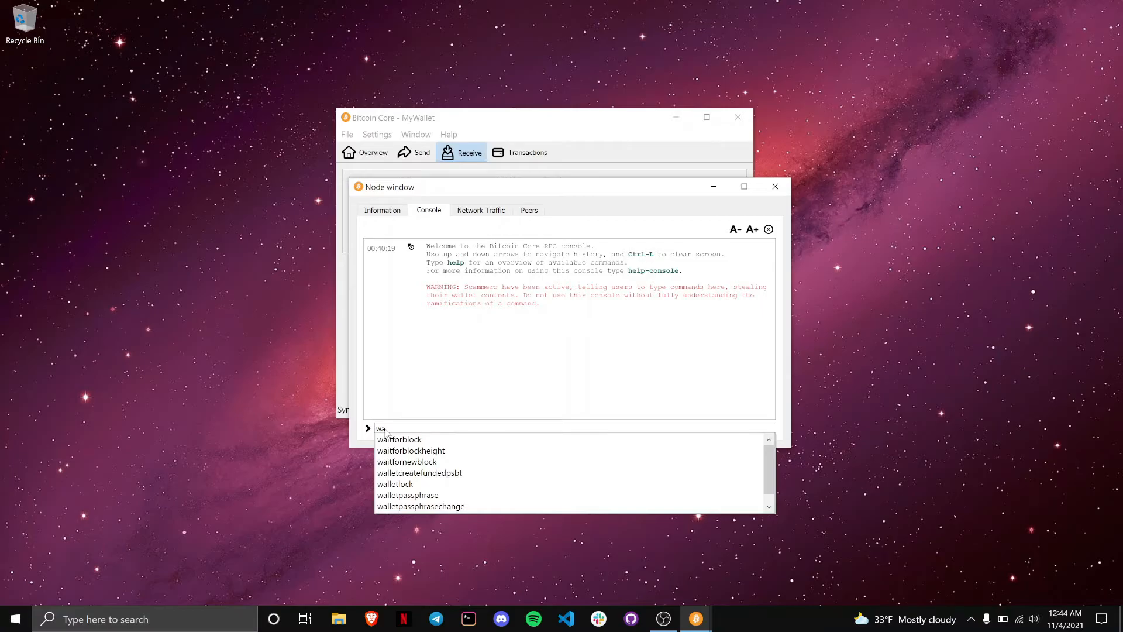
text(l)
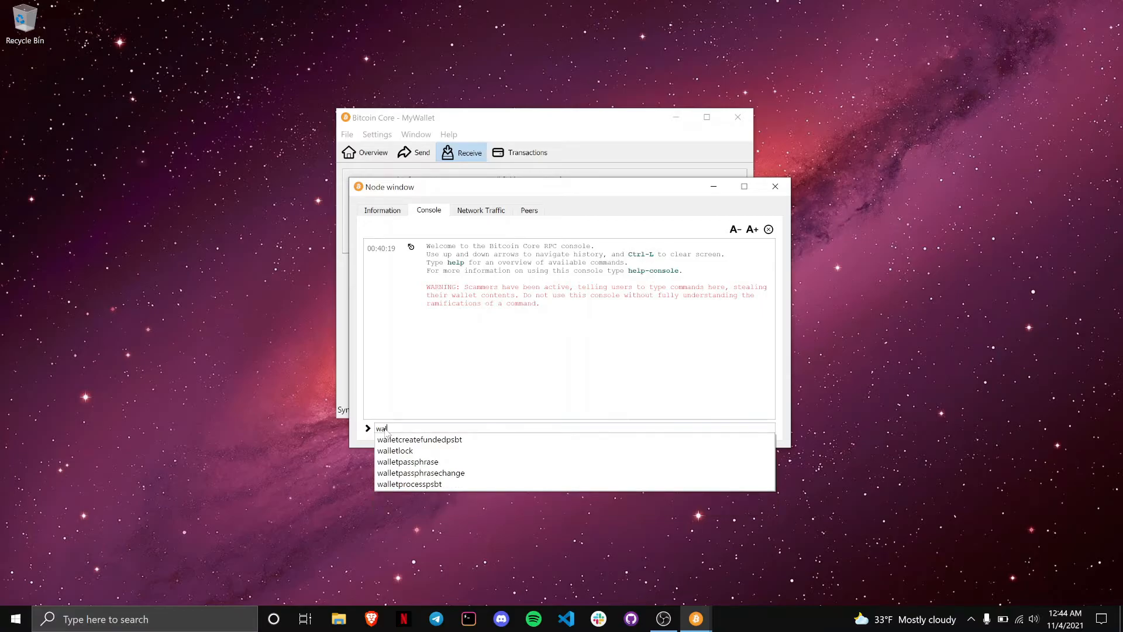
key(BackSpace)
key(BackSpace)
key(BackSpace)
text(wa)
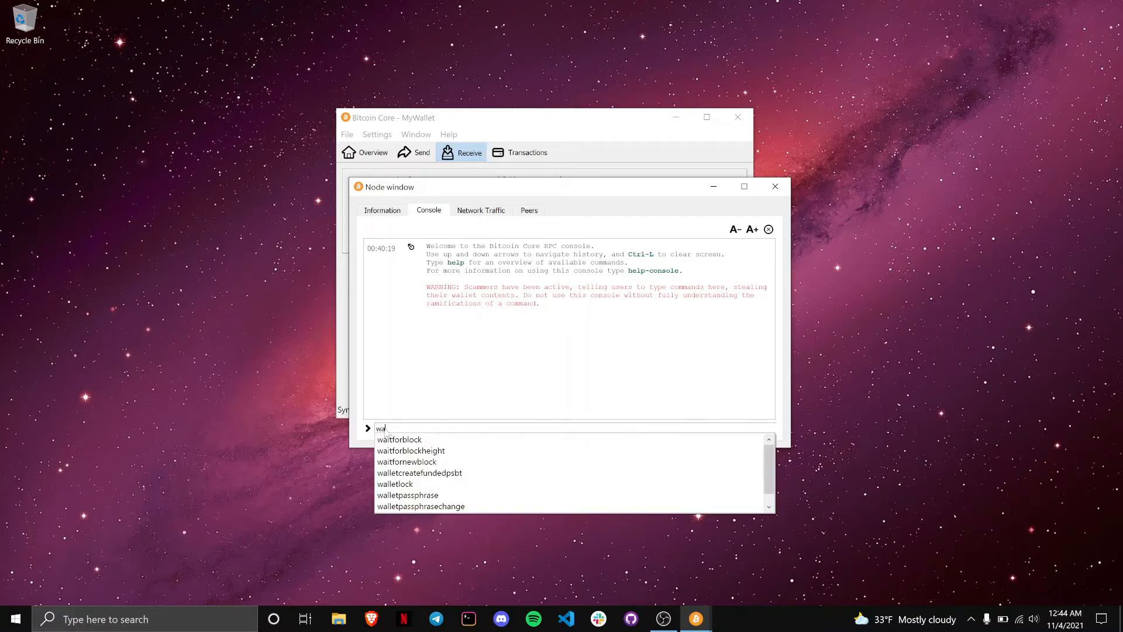
text(l)
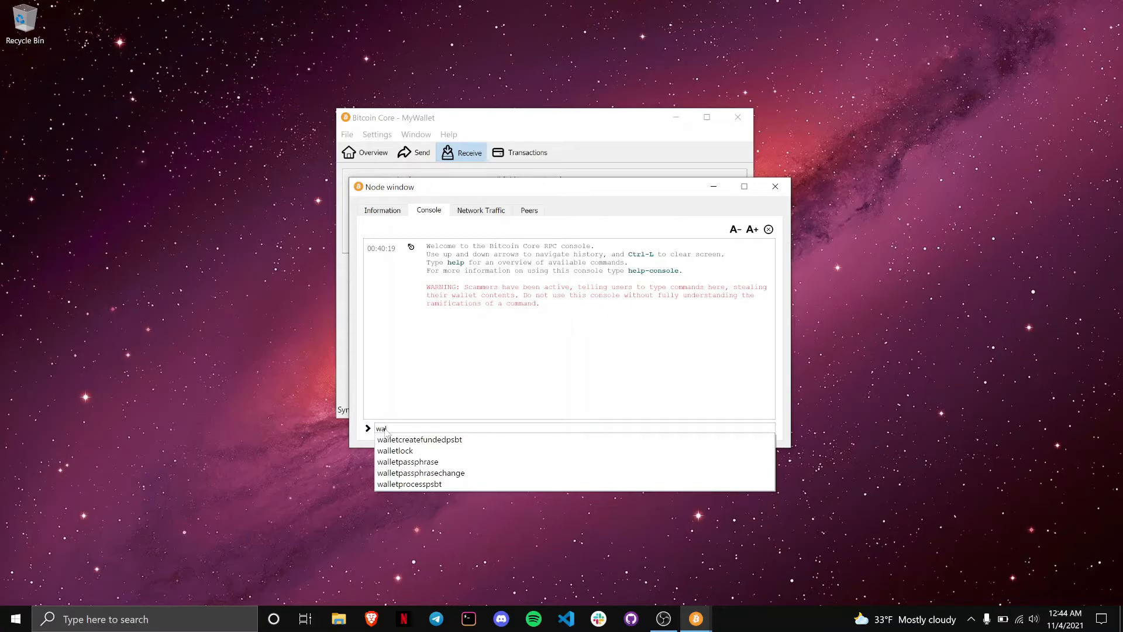
key(BackSpace)
key(BackSpace)
key(BackSpace)
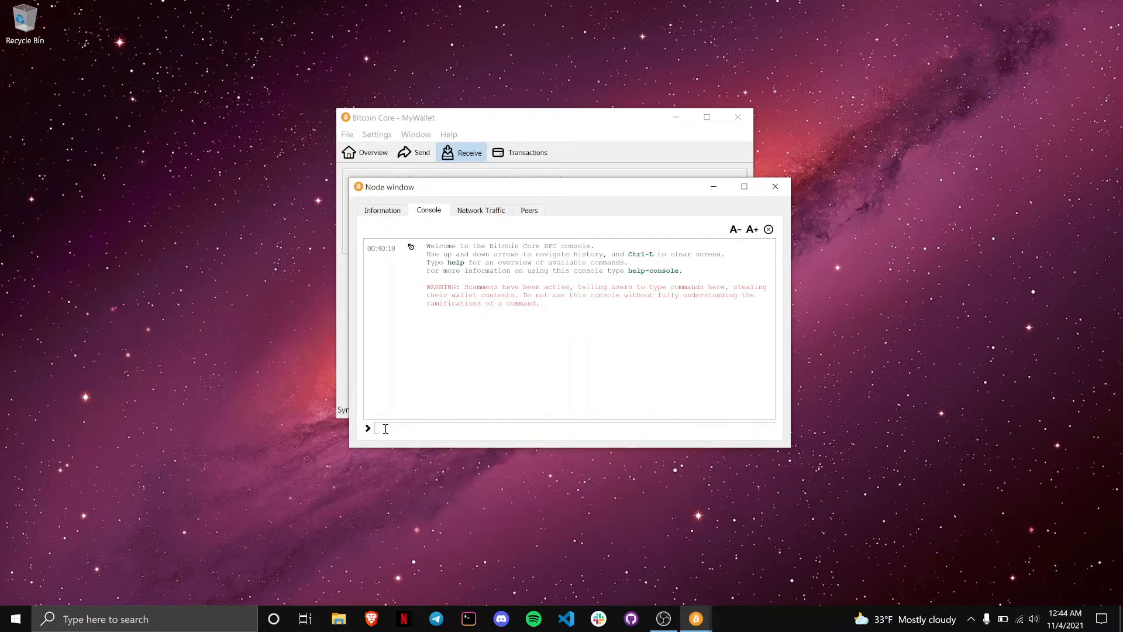
text(walle)
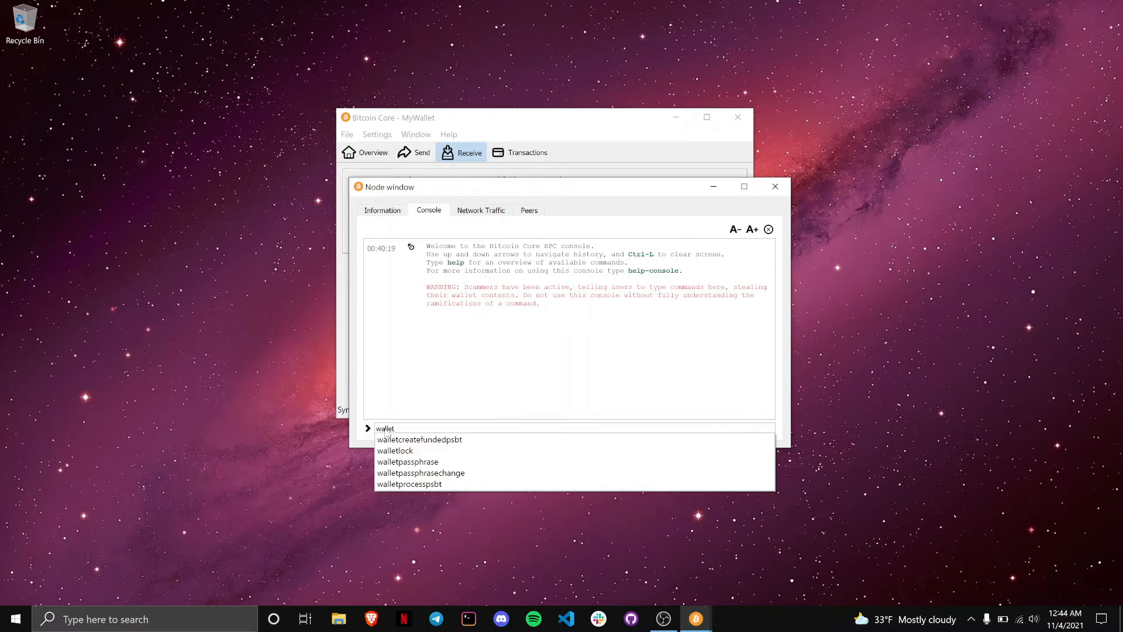
text(t)
key(Down)
key(Down)
key(Down)
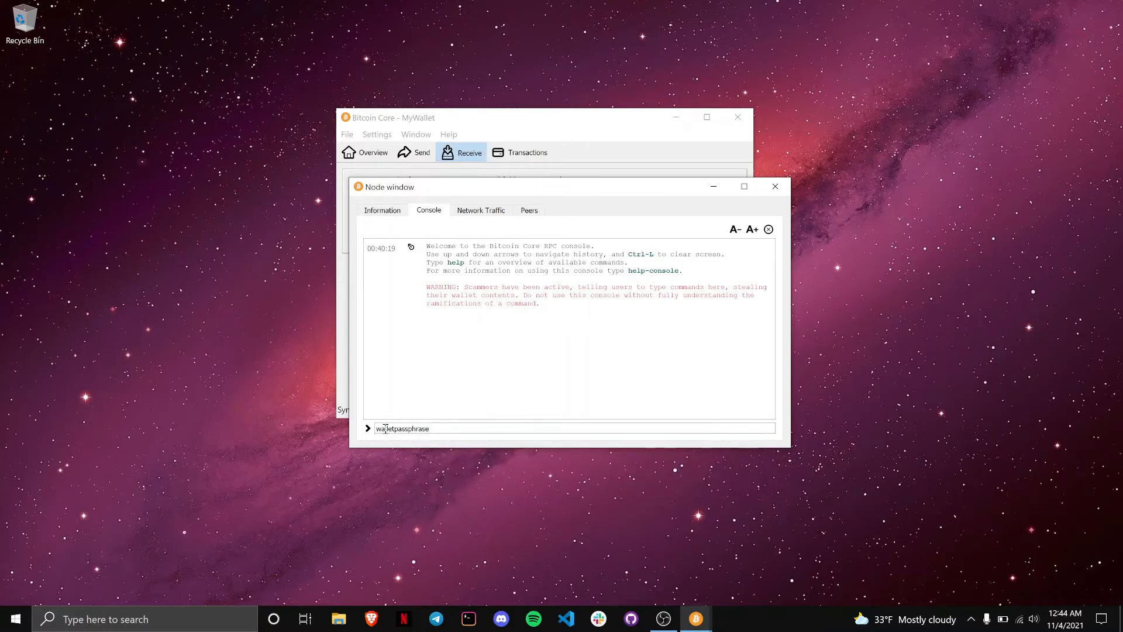
text(password)
text(600)
key(Return)
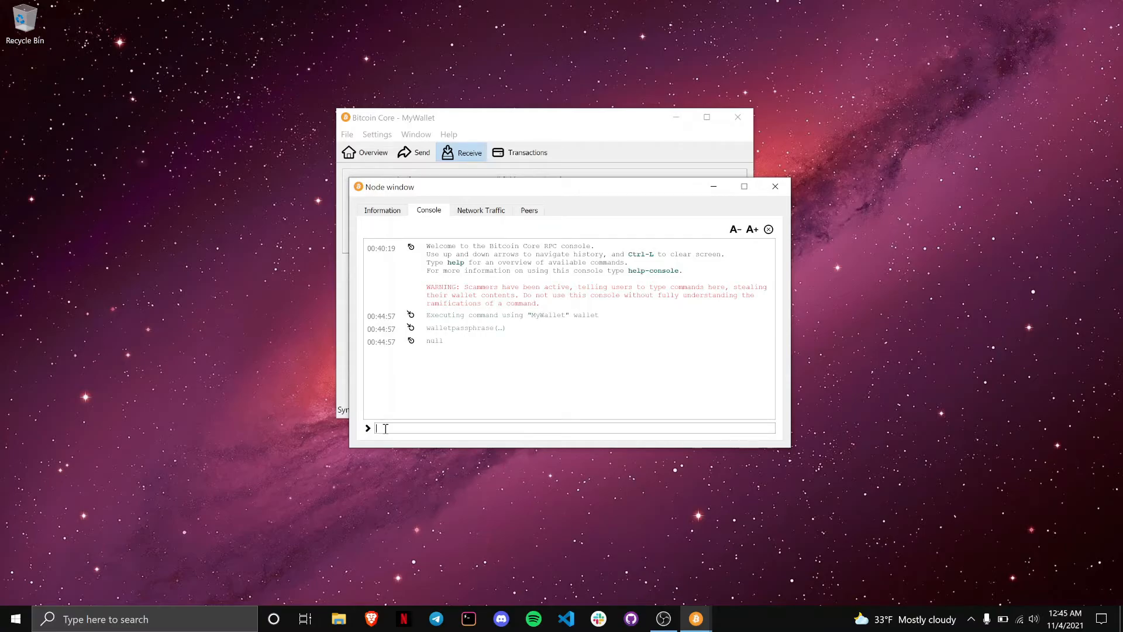
Step: Run dumpprivkey on the pasted Primary Wallet address in the console
text(dum)
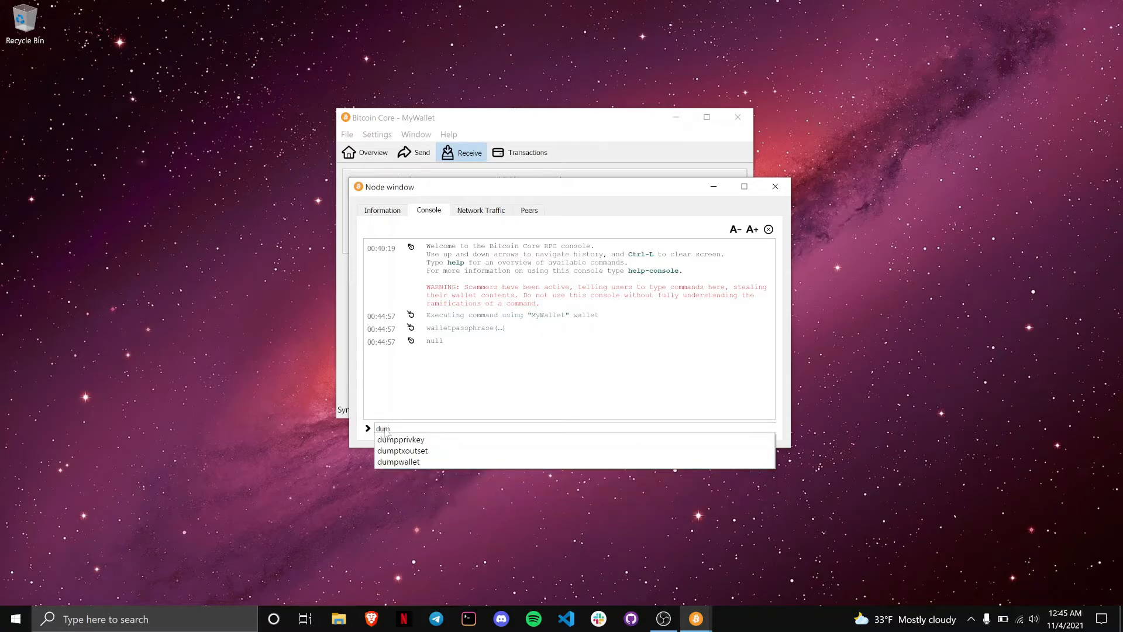
key(Down)
key(Down)
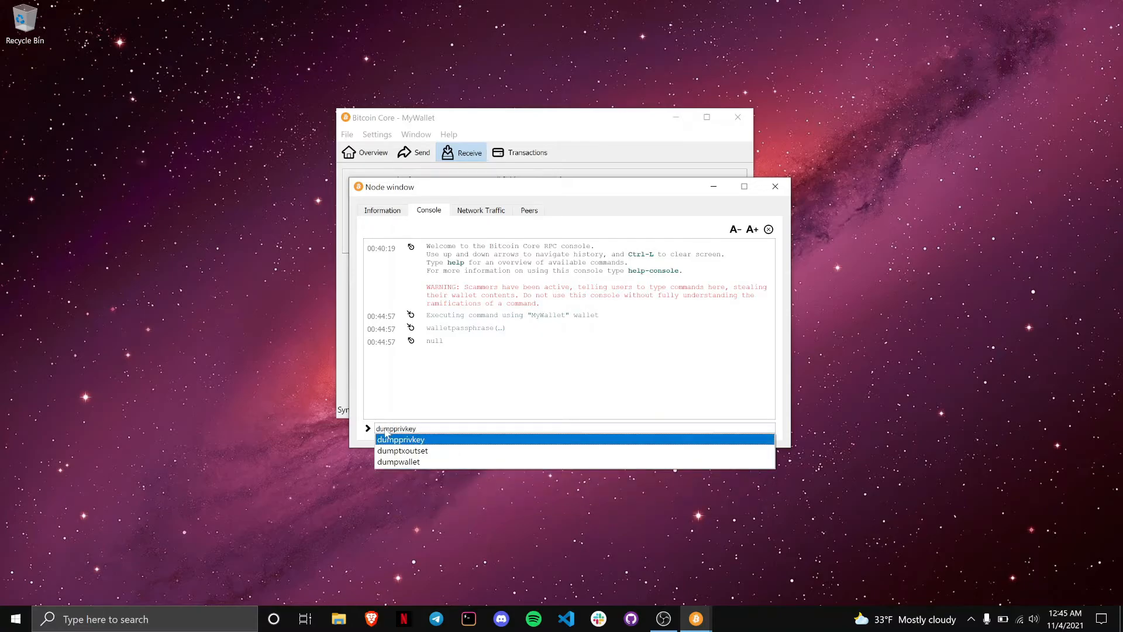
key(Up)
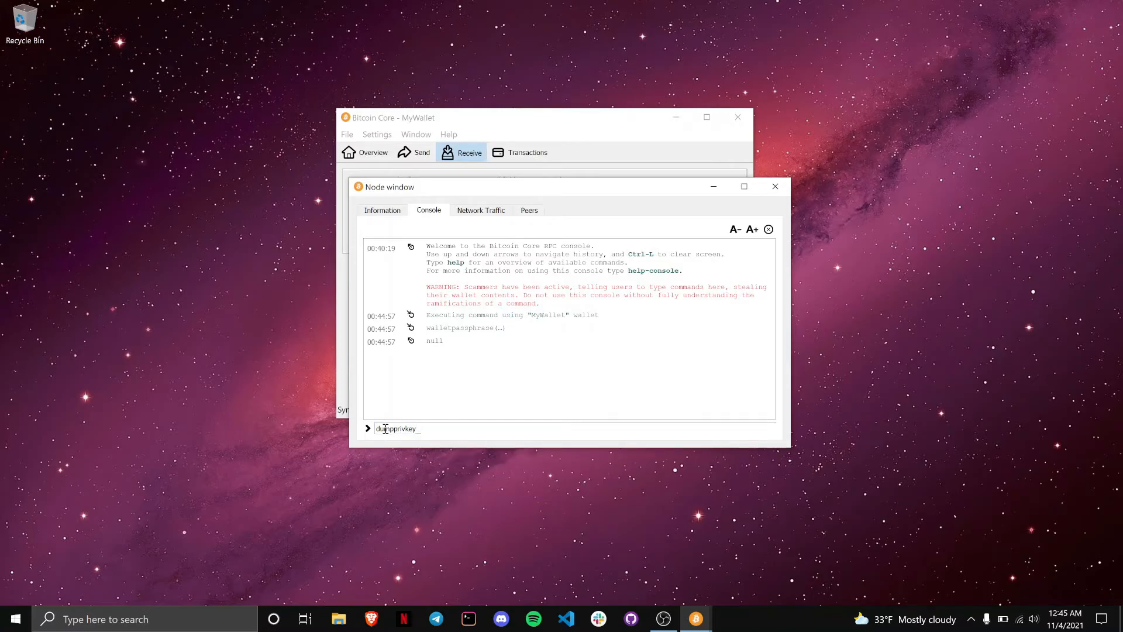
text(bc1q3wla047d3c6rff7yqet5z39pqqus864l8yr4wx)
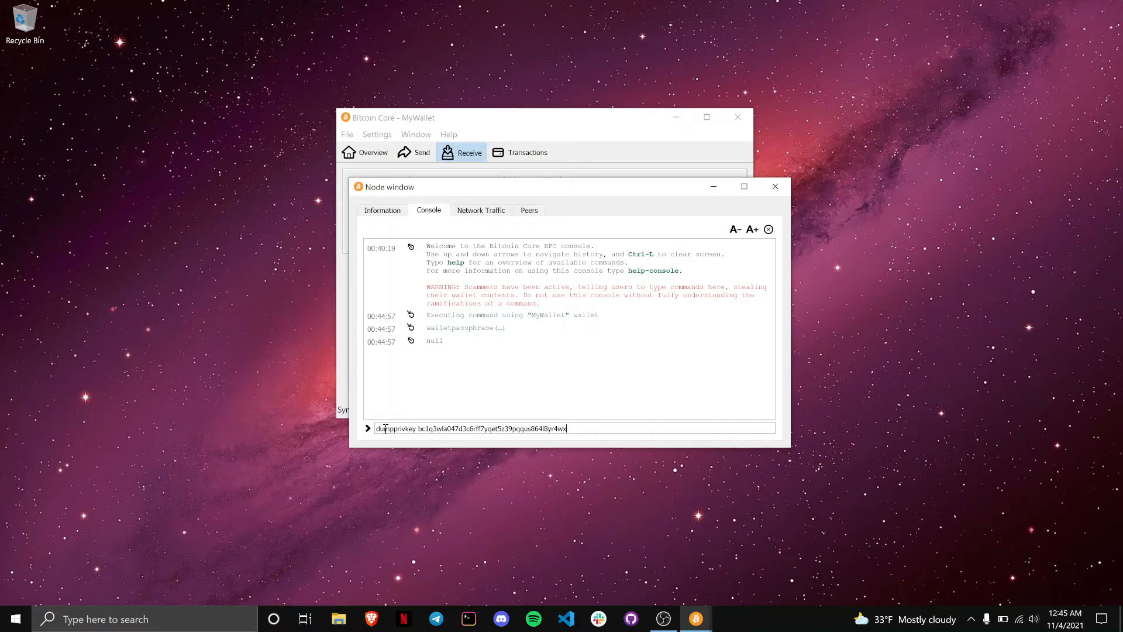
key(Return)
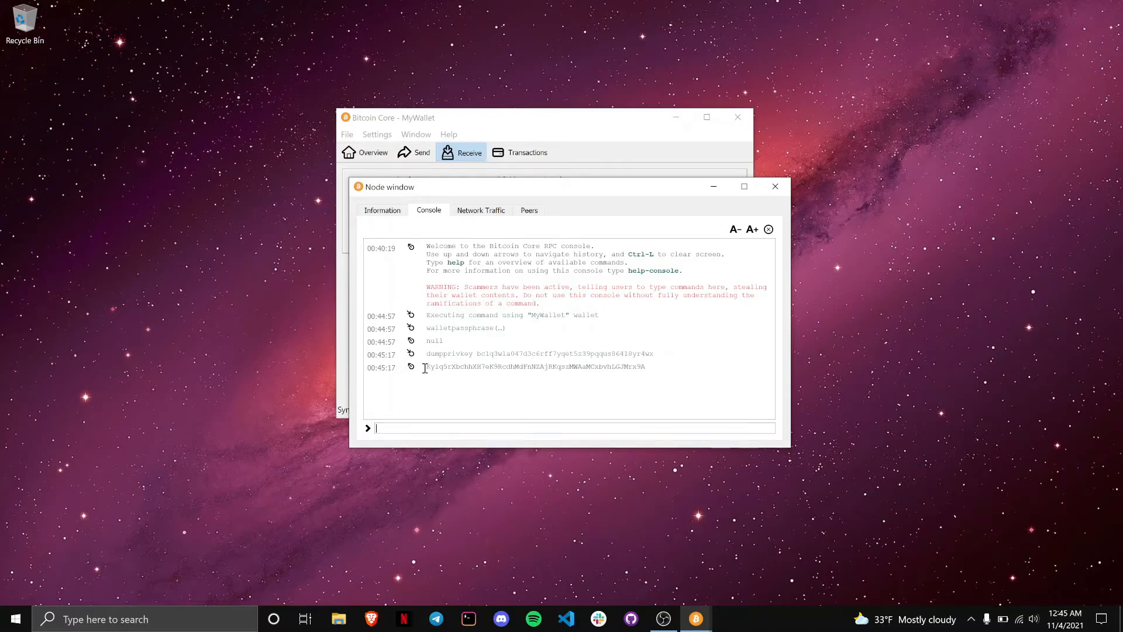
Step: Select the returned private key and copy it to the clipboard
double_click(459, 369)
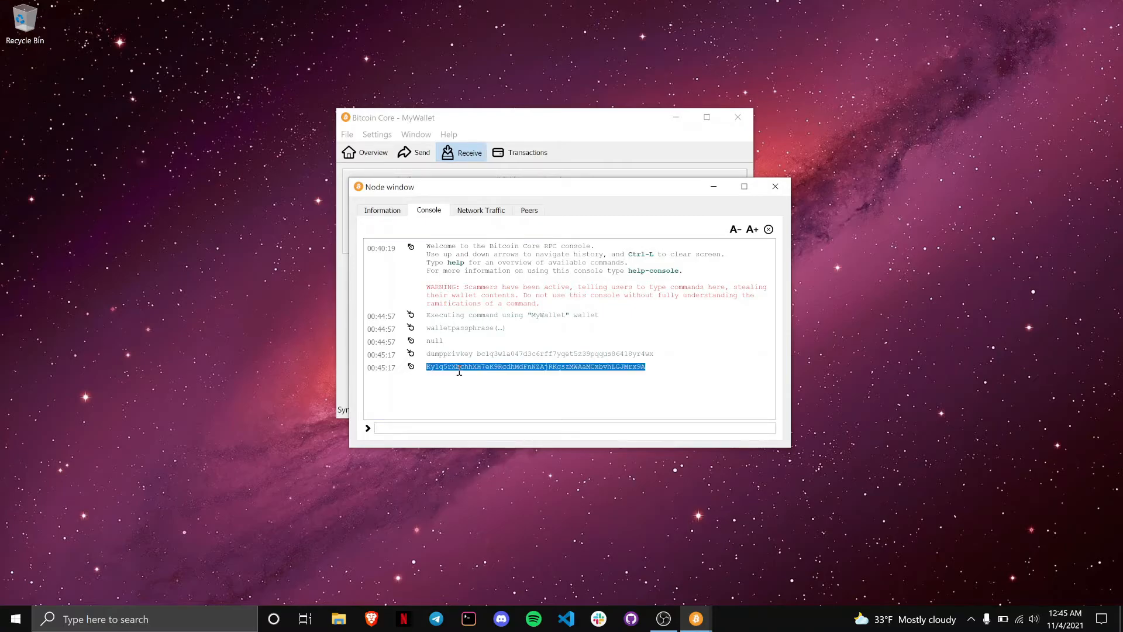
double_click(504, 351)
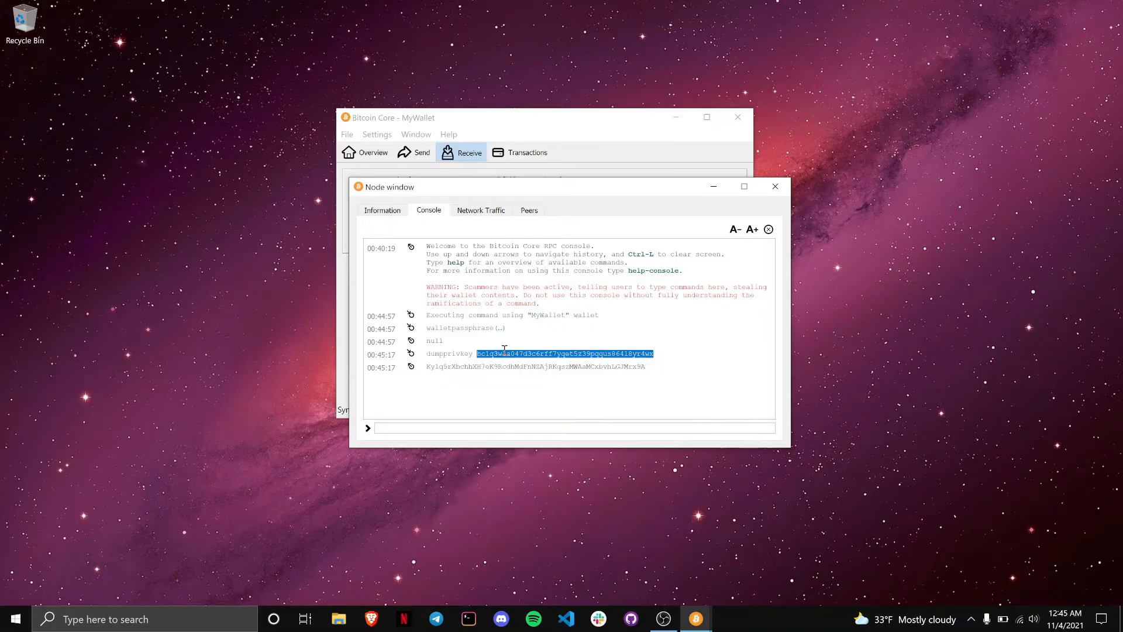
double_click(502, 367)
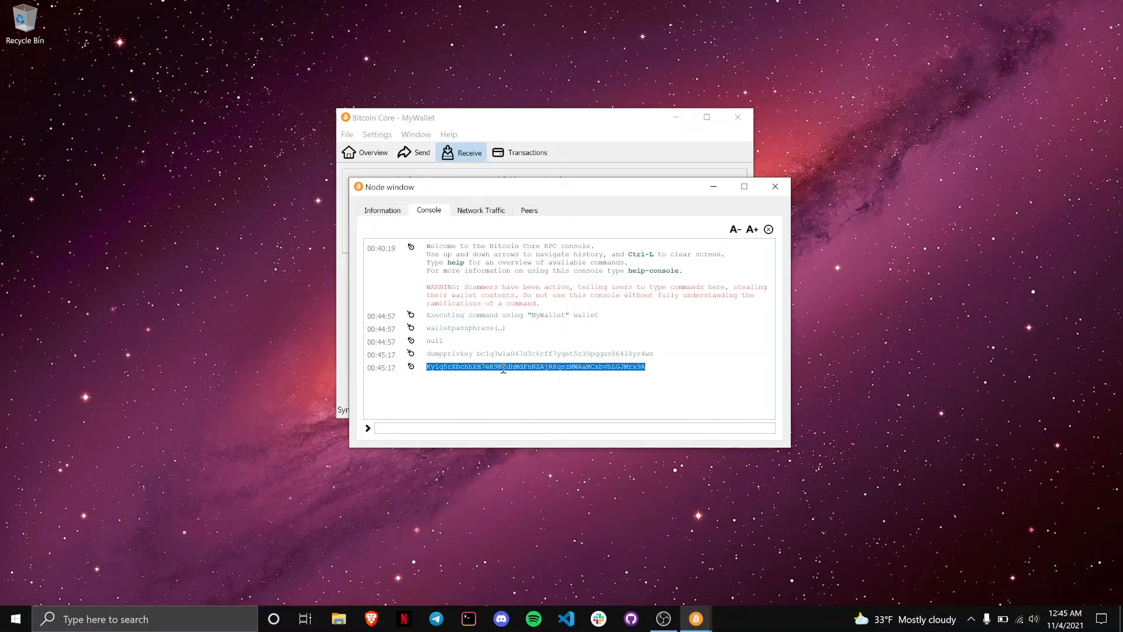
double_click(516, 351)
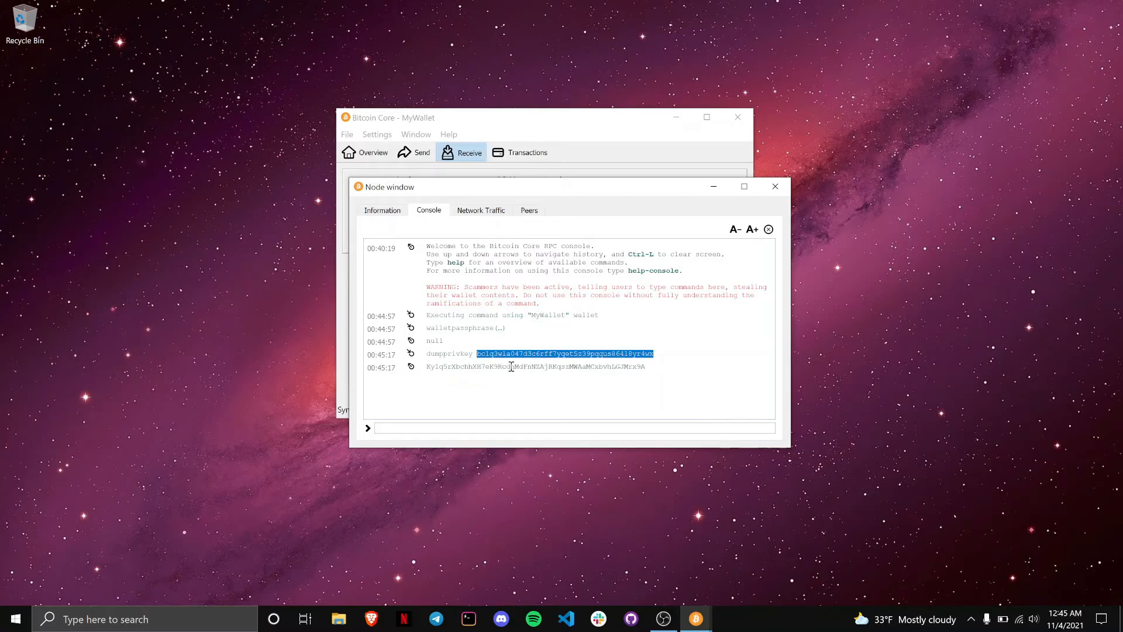
double_click(514, 366)
right_click(511, 368)
click(519, 376)
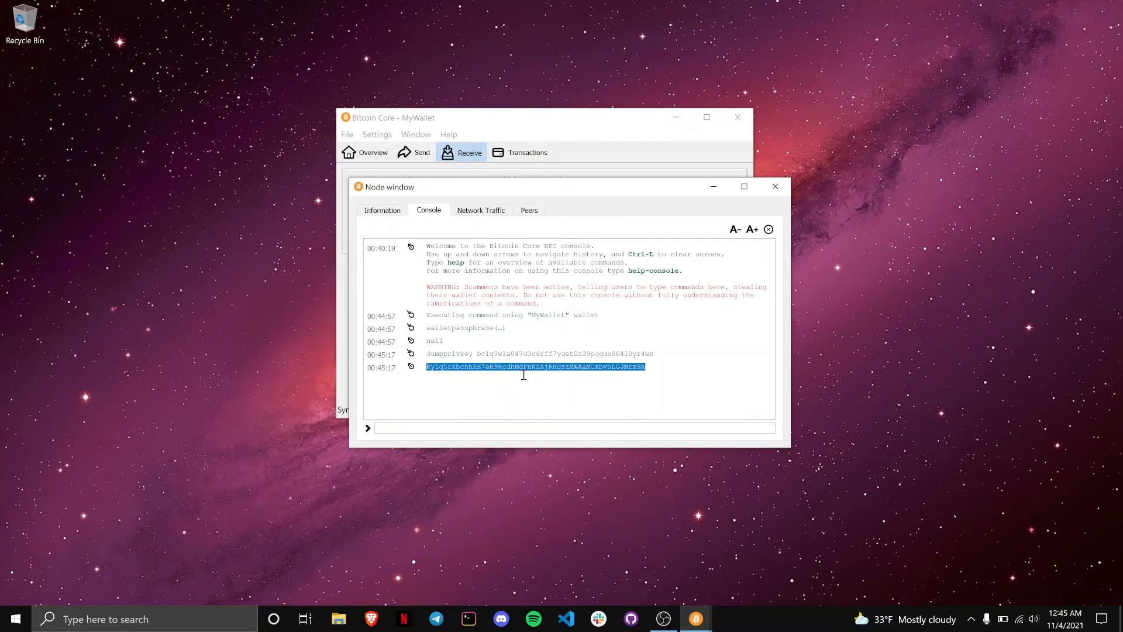
click(119, 136)
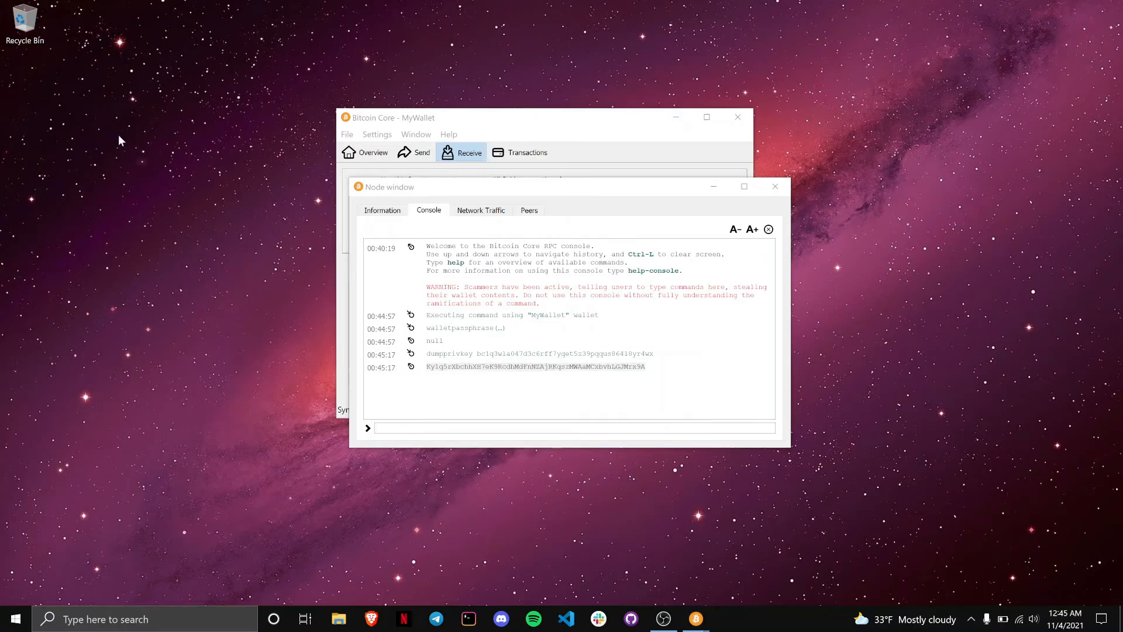
Step: Create a new folder named Vault on the desktop
right_click(119, 136)
mouse_move(222, 293)
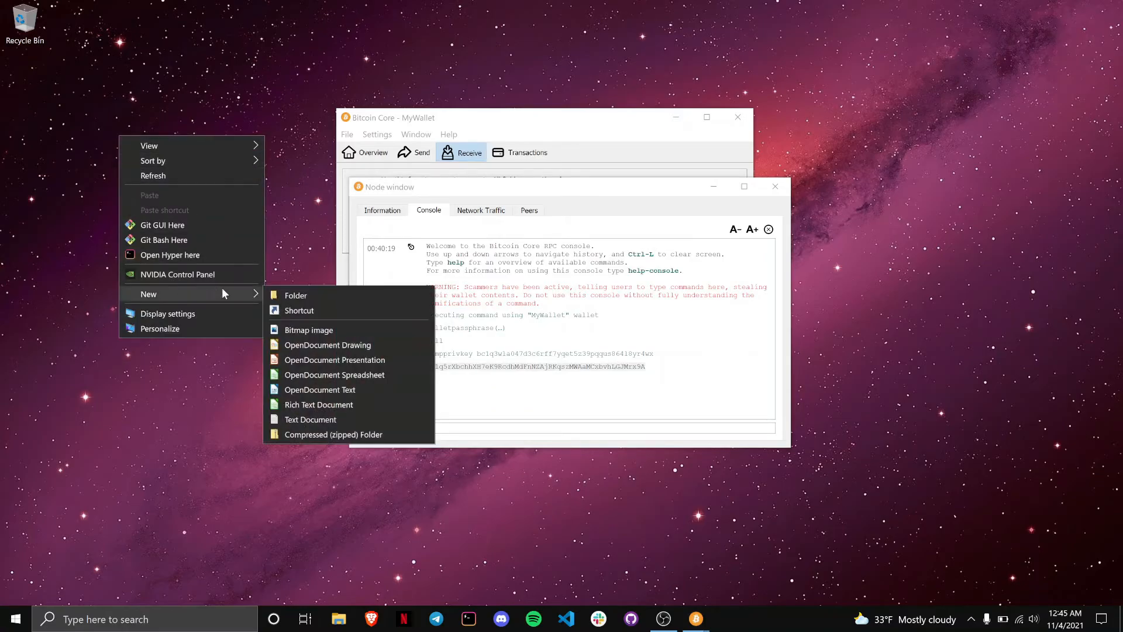
click(270, 296)
text(Vault)
key(Return)
click(207, 216)
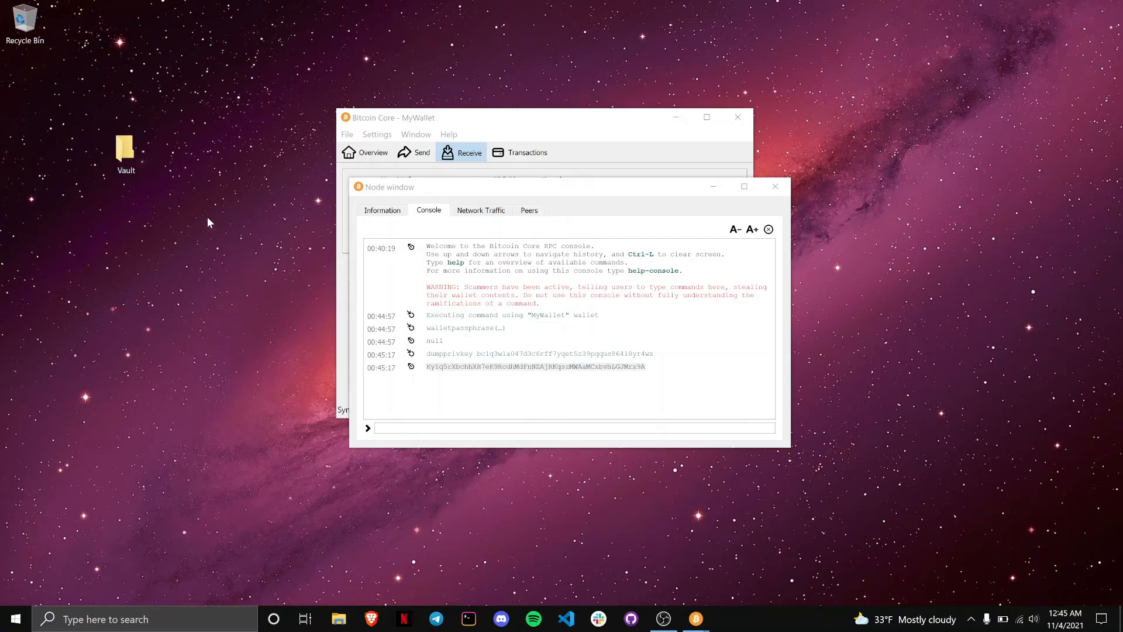
Step: Inside Vault, create a new text document with the default name
double_click(111, 150)
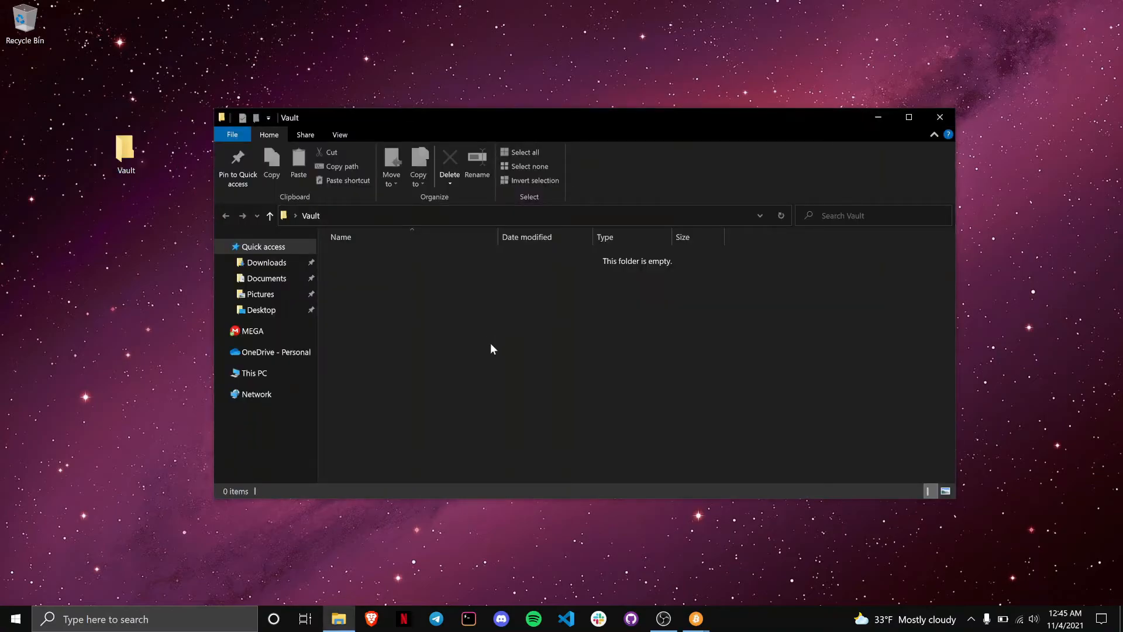
right_click(492, 349)
mouse_move(581, 546)
click(671, 535)
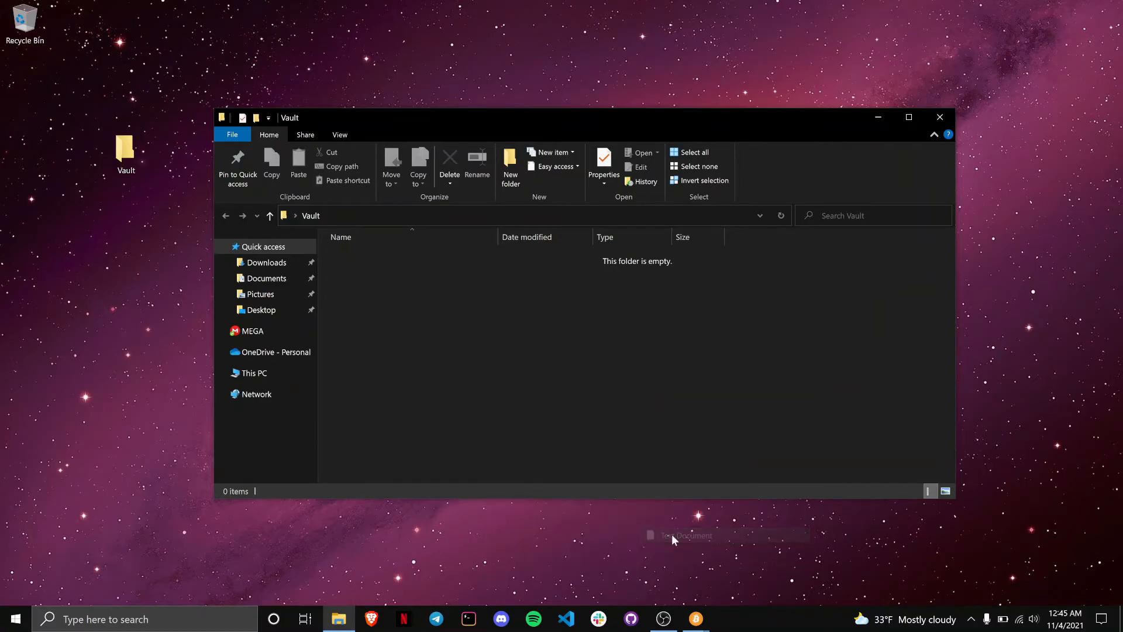
click(410, 300)
Step: Paste the private key into the new text document and copy the wallet address from the console
double_click(437, 260)
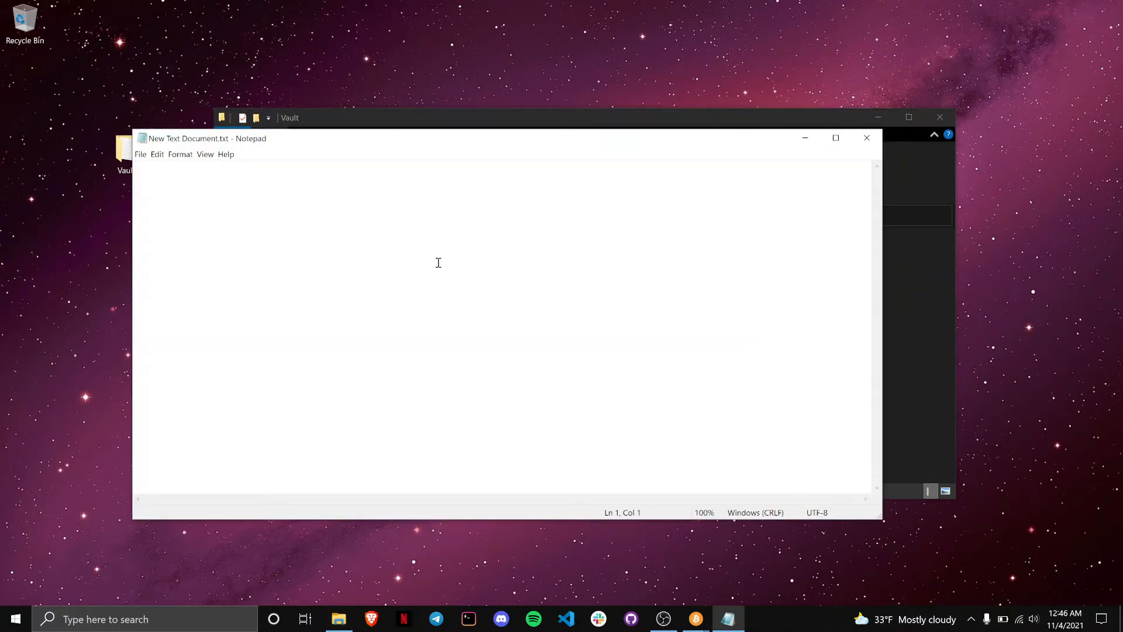
key(ctrl+v)
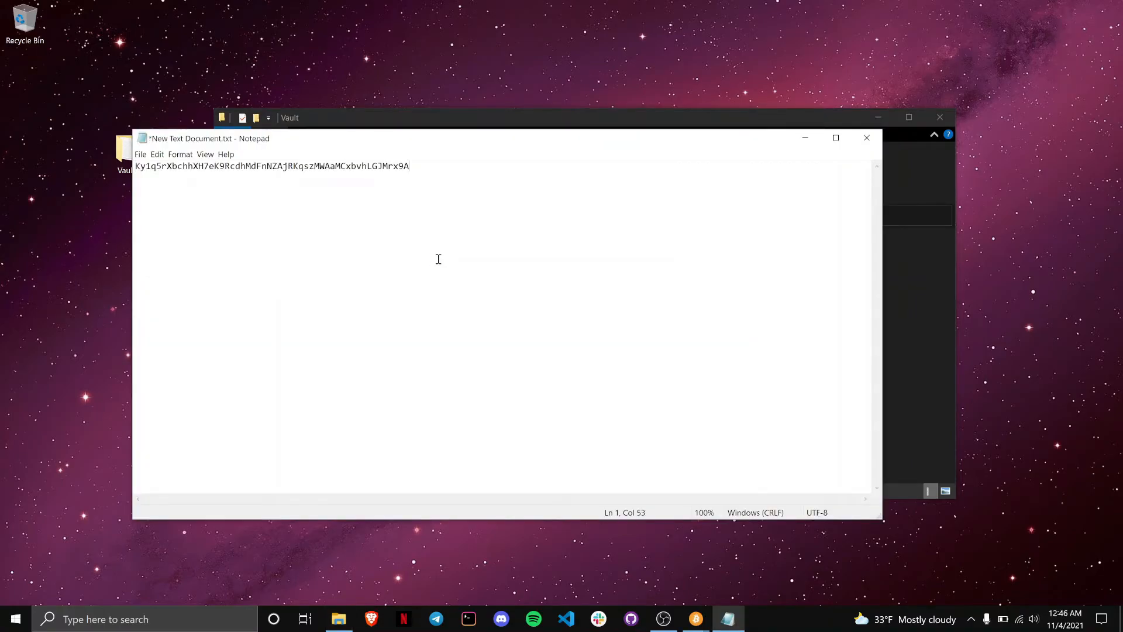
drag(468, 143, 513, 264)
click(873, 114)
click(600, 191)
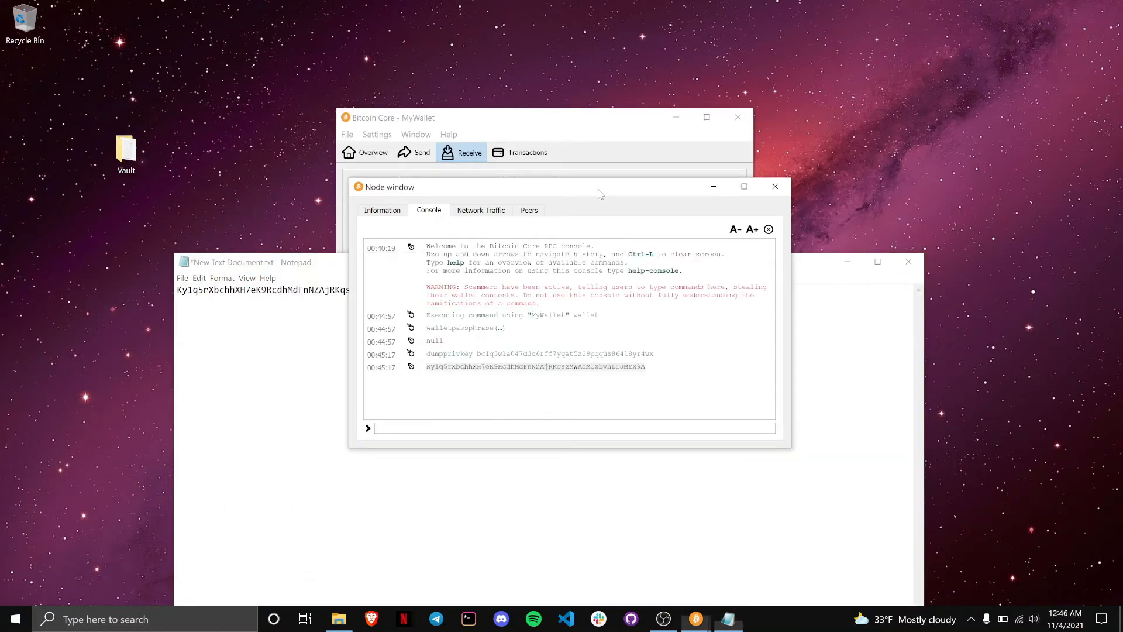
click(579, 357)
double_click(579, 357)
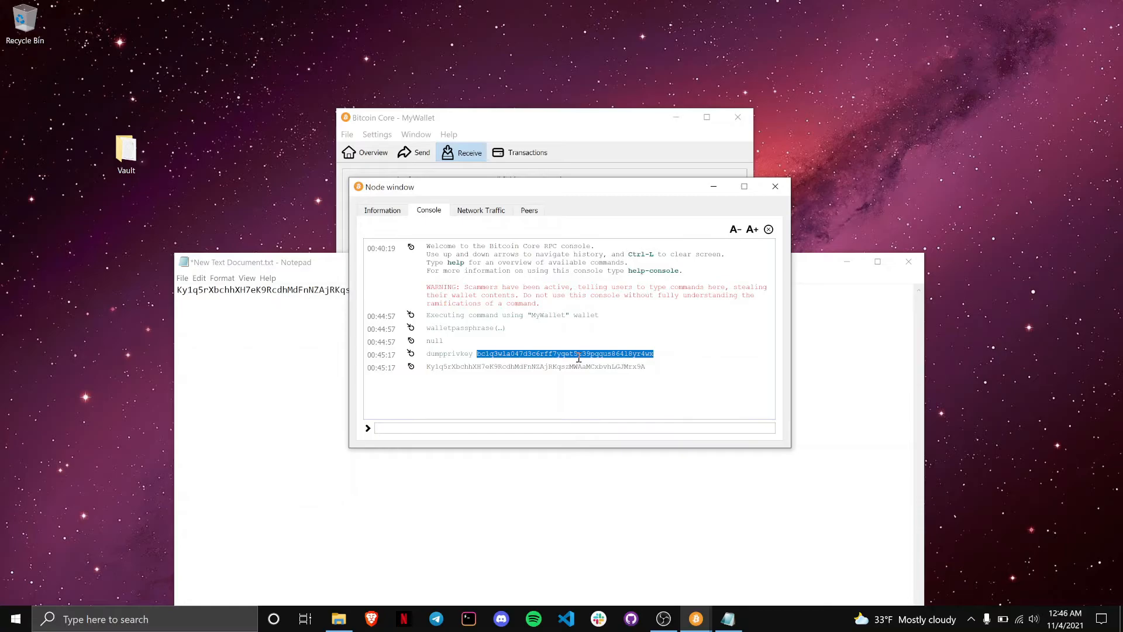
Step: Put the address on the first line, label the lines Addr: and PrivKey:, save, and close
click(183, 291)
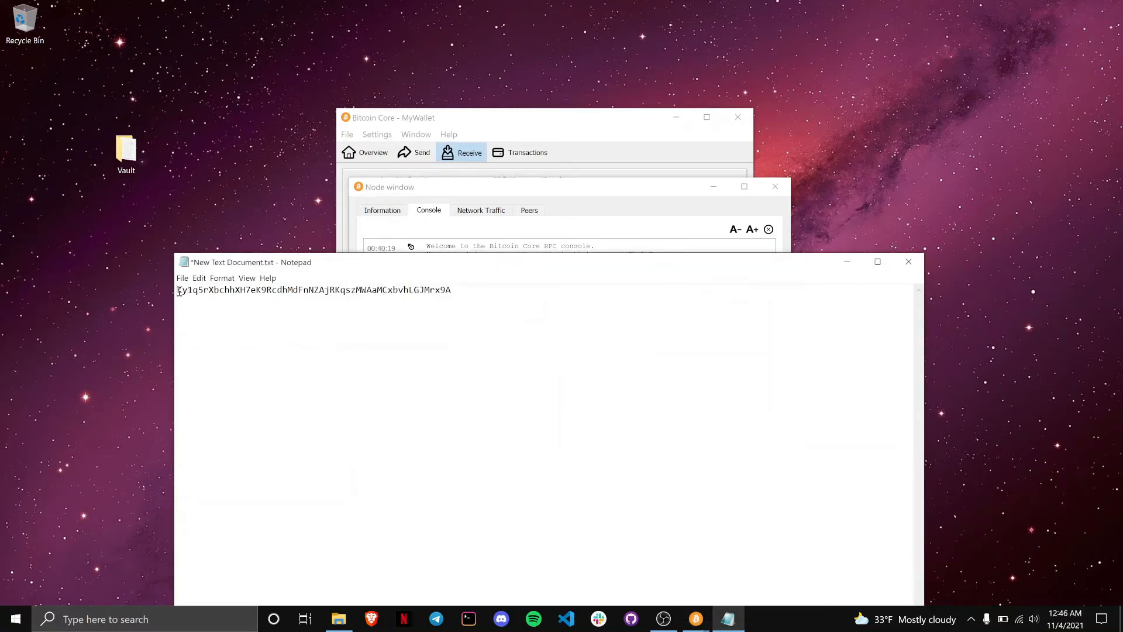
key(Return)
click(186, 291)
key(ctrl+v)
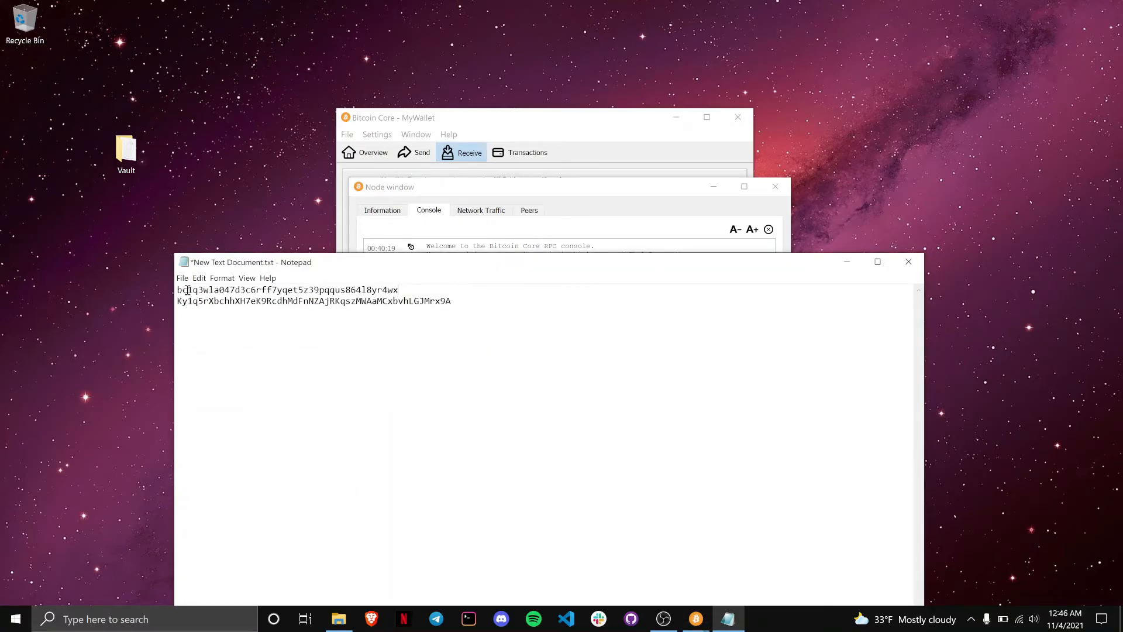
click(176, 291)
text(Addr)
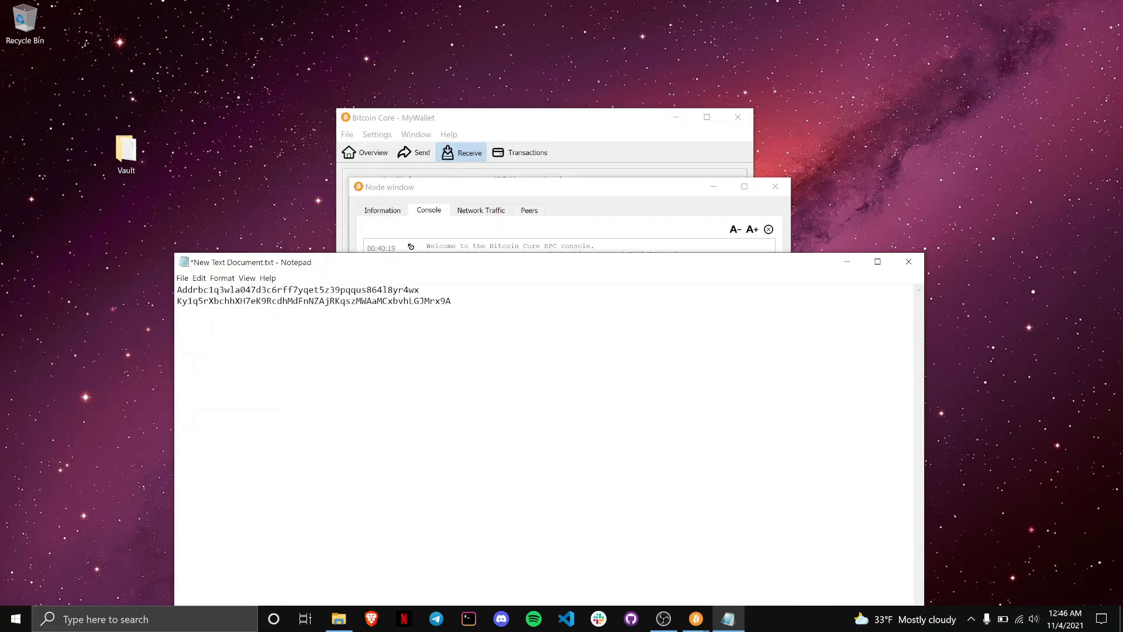
text(:)
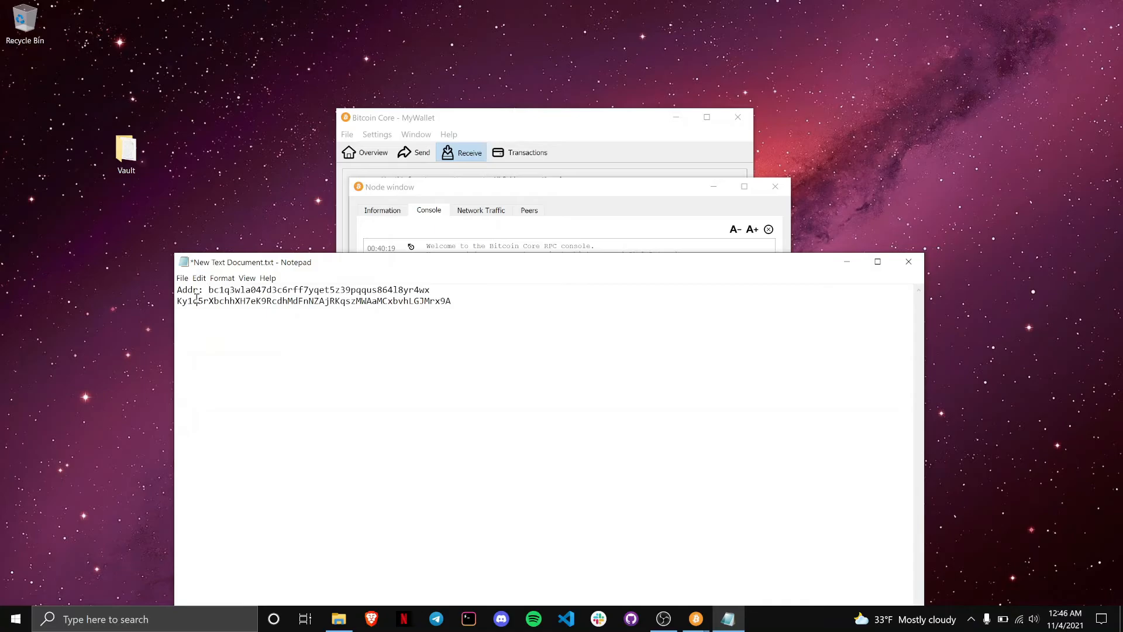
click(178, 301)
text(PrivKey:)
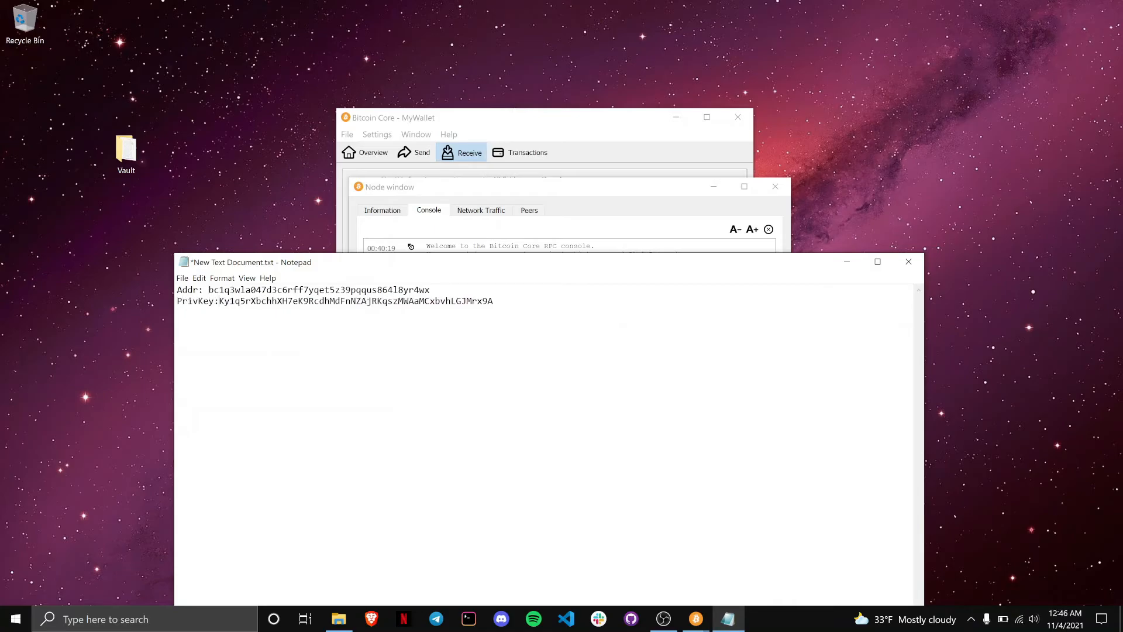
key(ctrl+s)
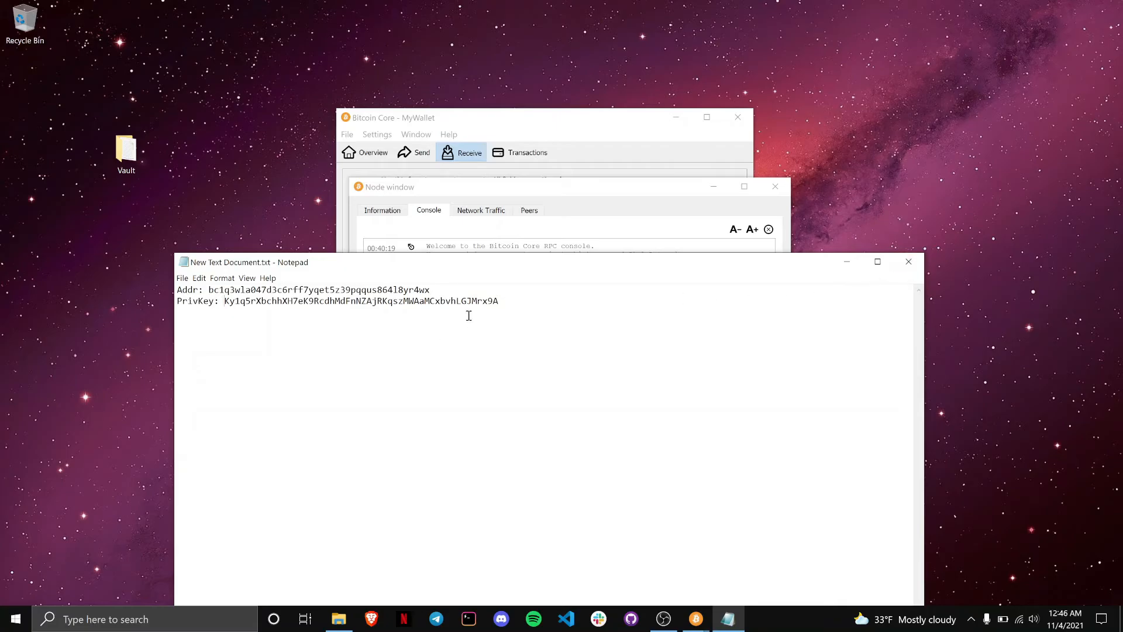
click(912, 262)
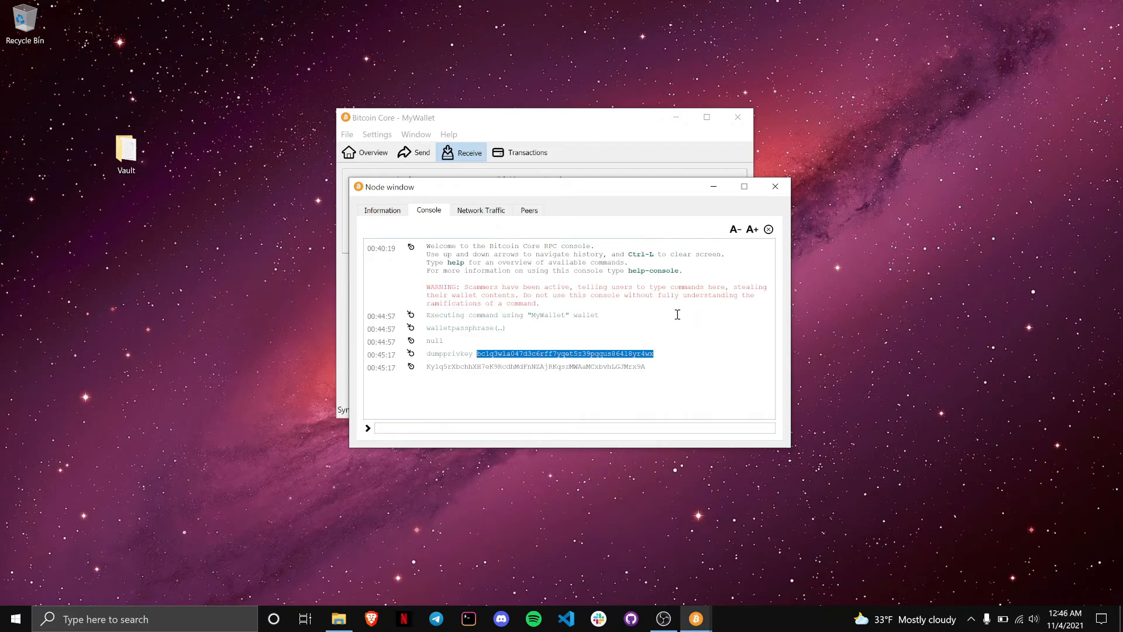
Step: Arrange the windows side by side and create a second receiving address with its own label
drag(464, 186, 669, 156)
drag(535, 121, 322, 132)
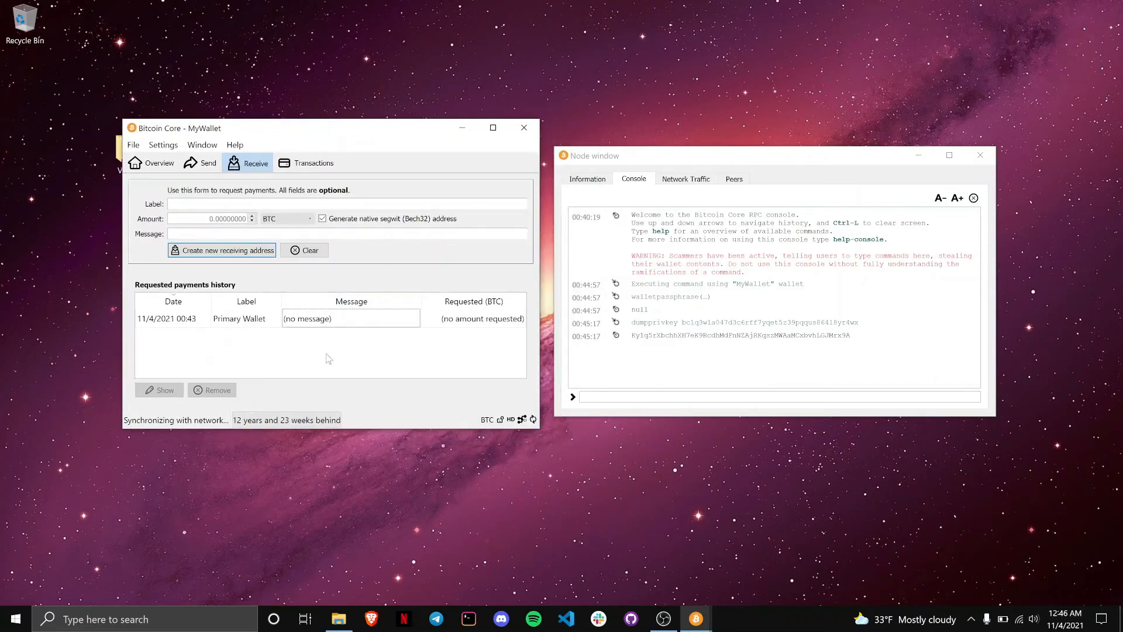
click(201, 164)
click(249, 164)
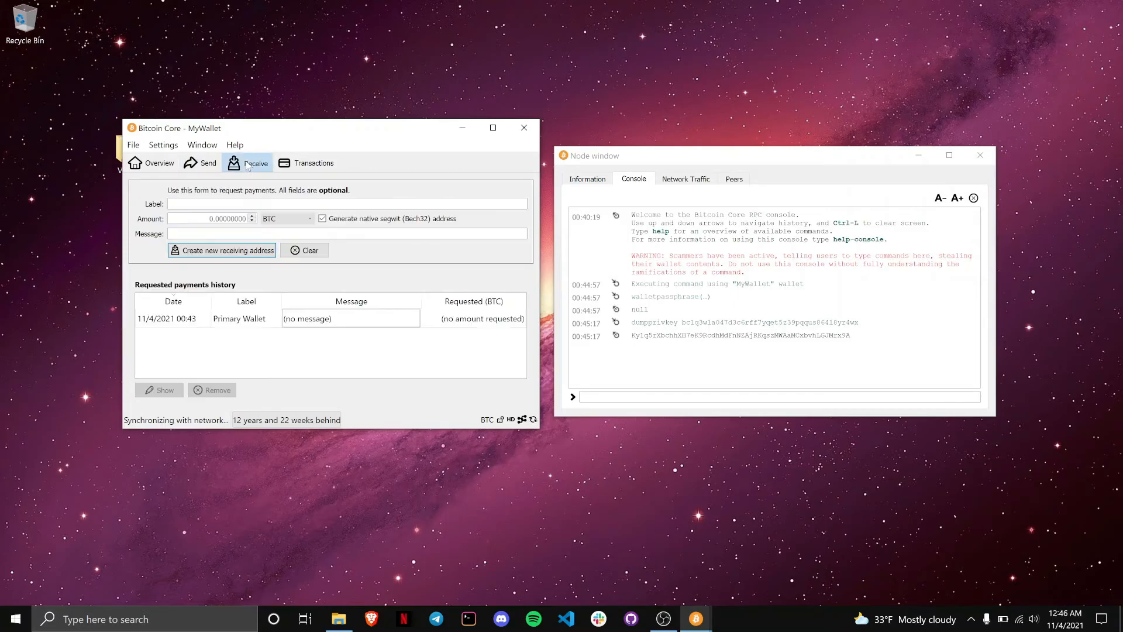
click(241, 202)
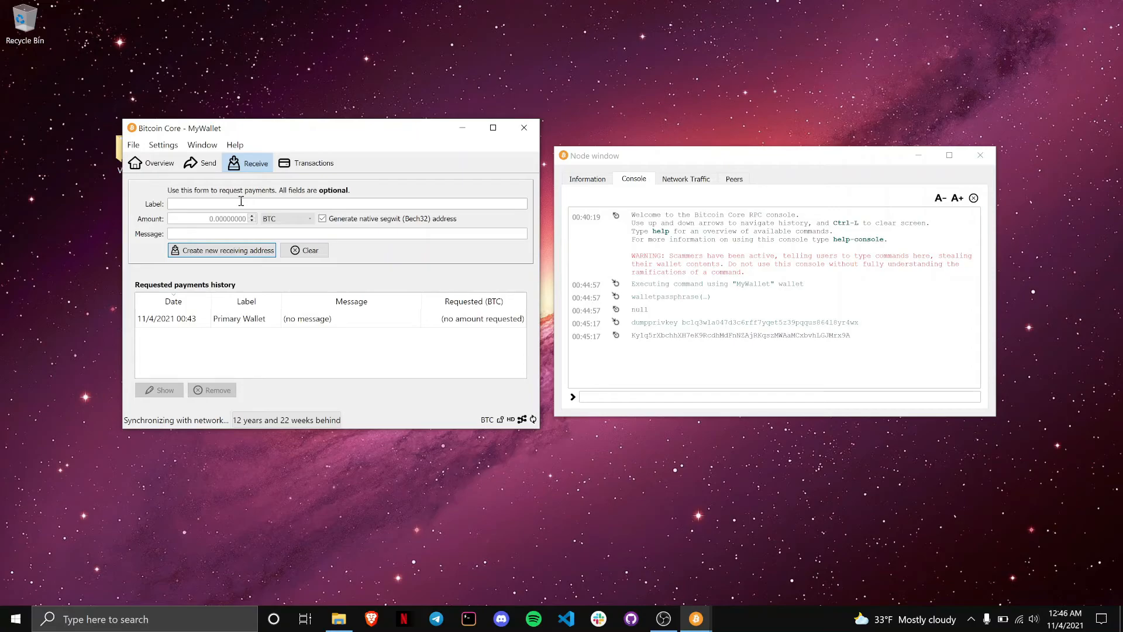
text(Jim's Wallet)
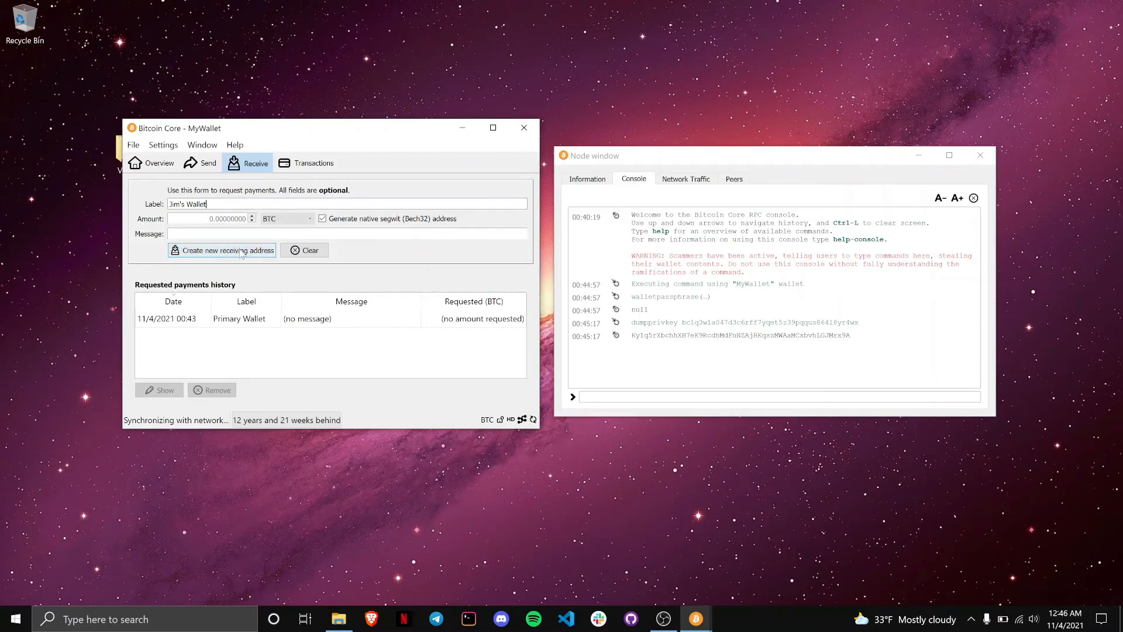
click(240, 251)
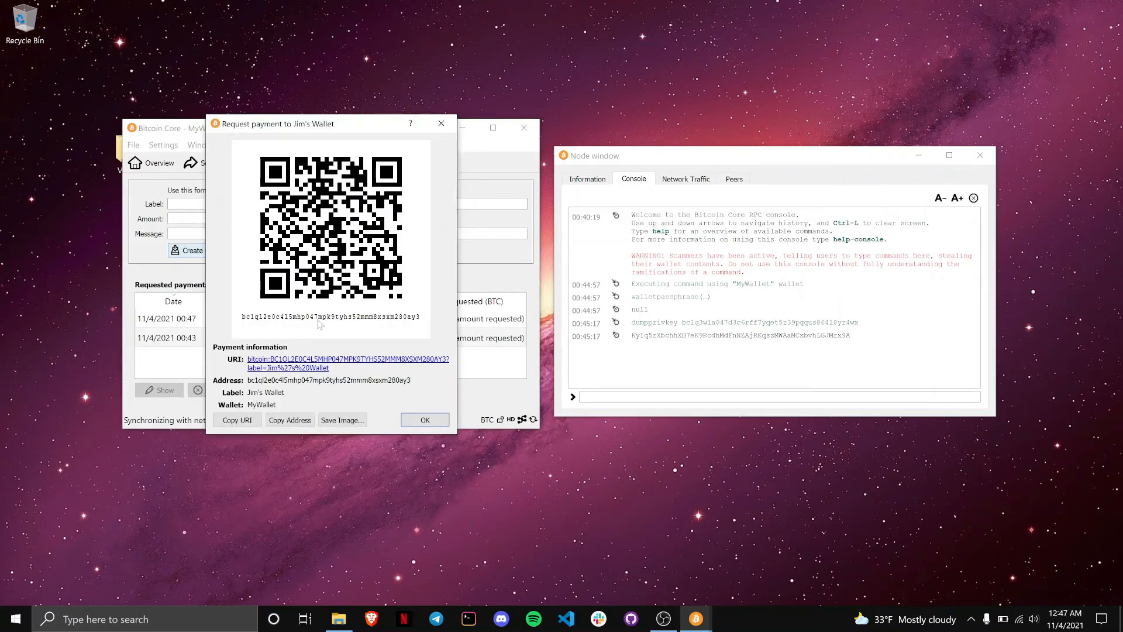
Step: Reopen the new request from the payments history to review its details, then close it
click(425, 420)
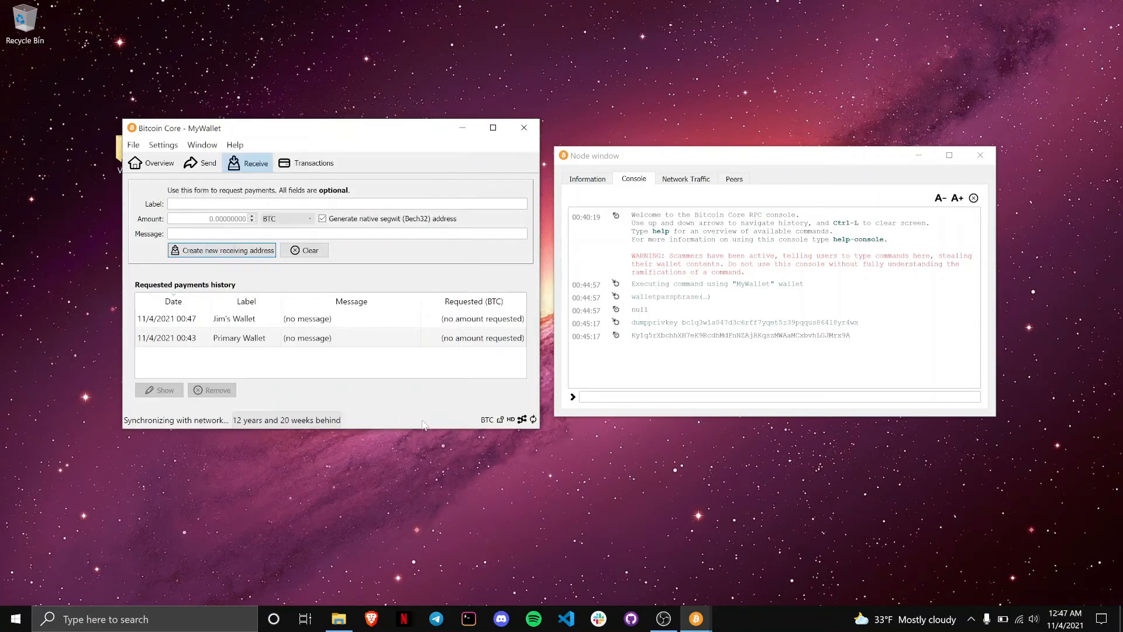
click(253, 321)
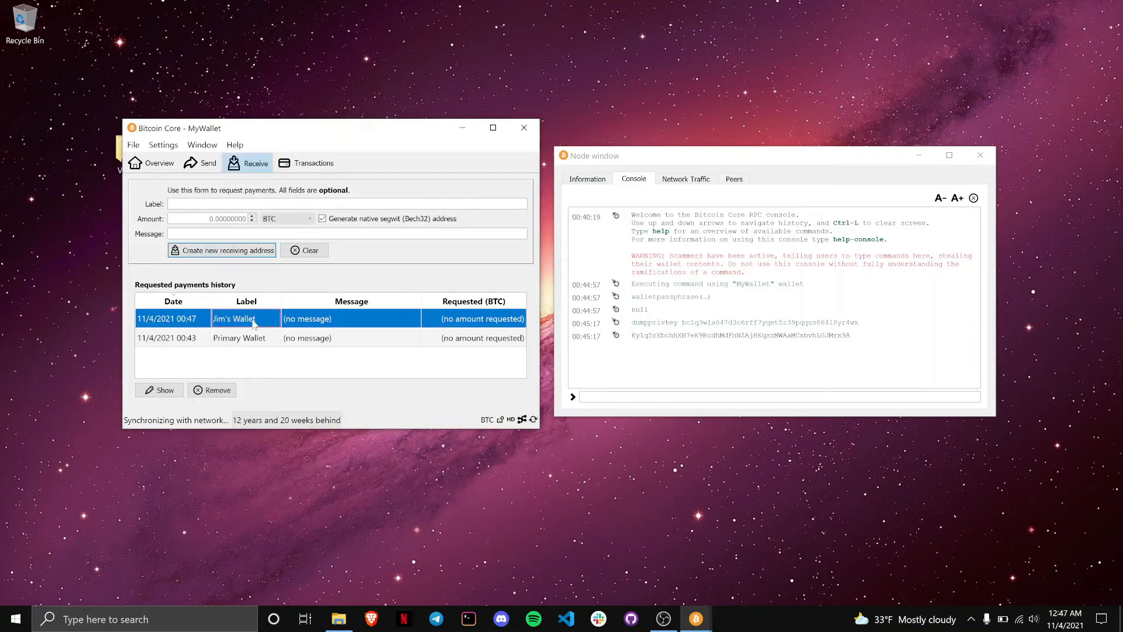
double_click(256, 323)
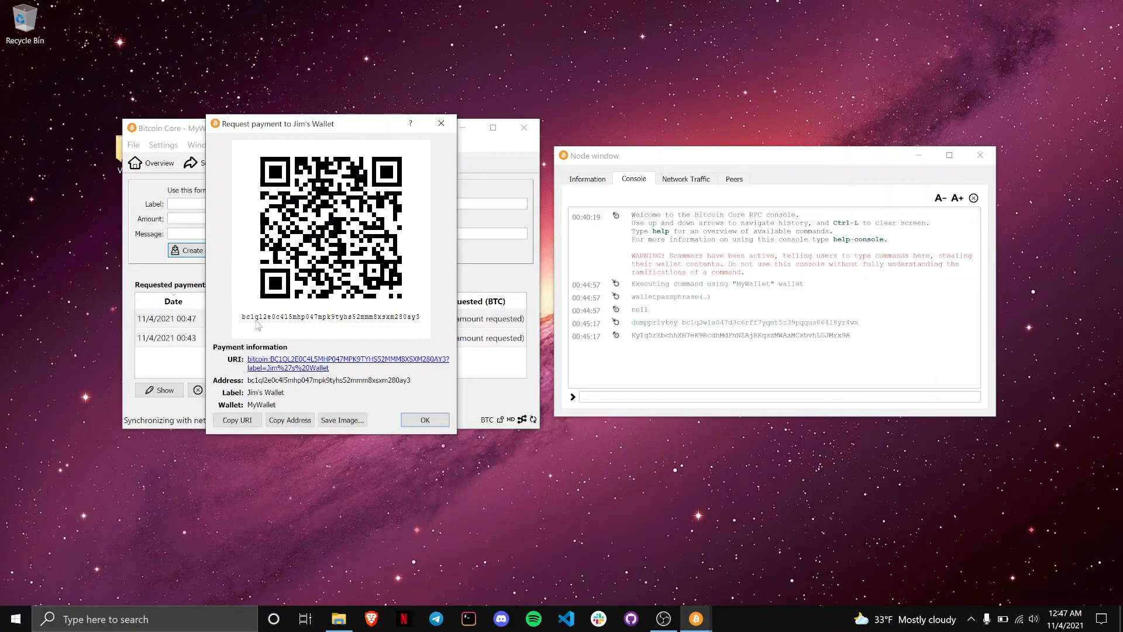
click(410, 421)
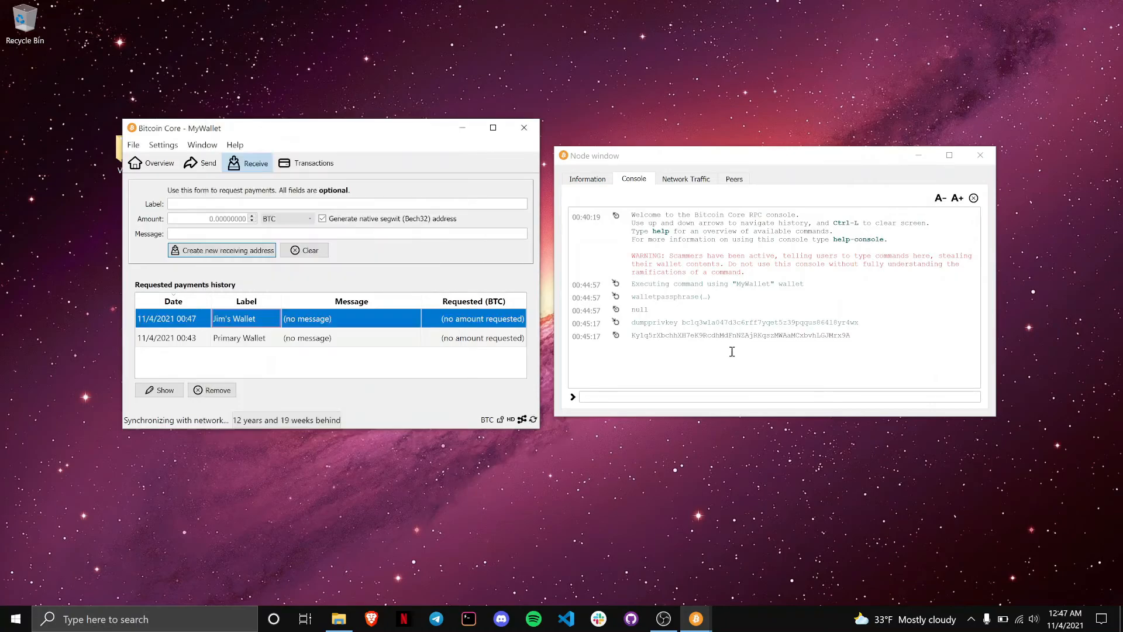
click(667, 361)
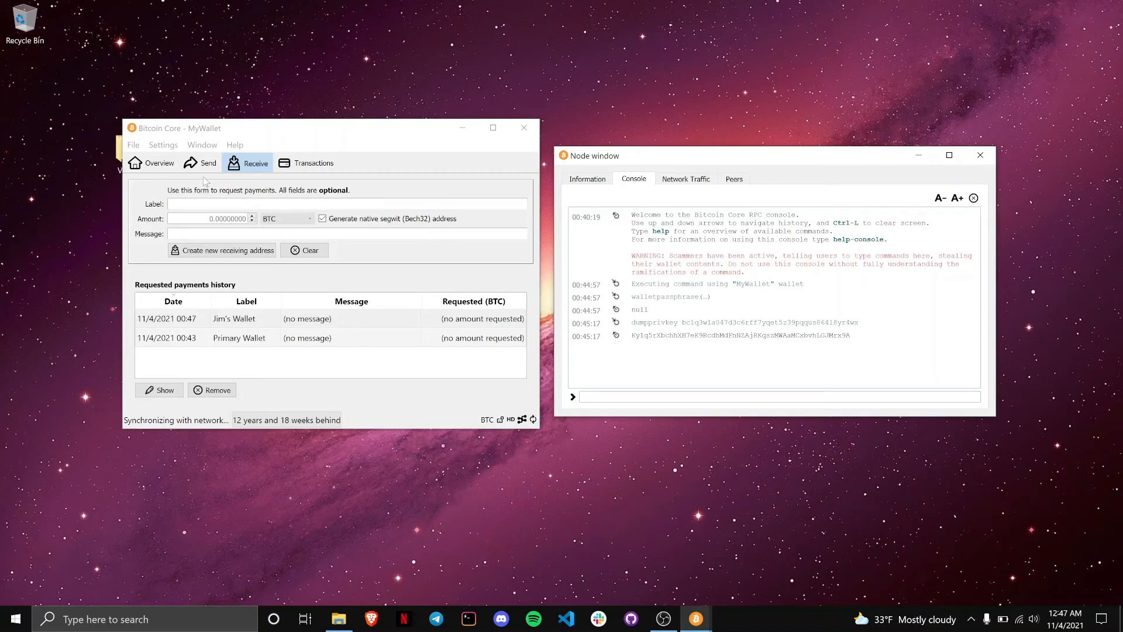
Step: Show the wallet Overview and check, then hide, the sync progress overlay
click(140, 168)
click(140, 167)
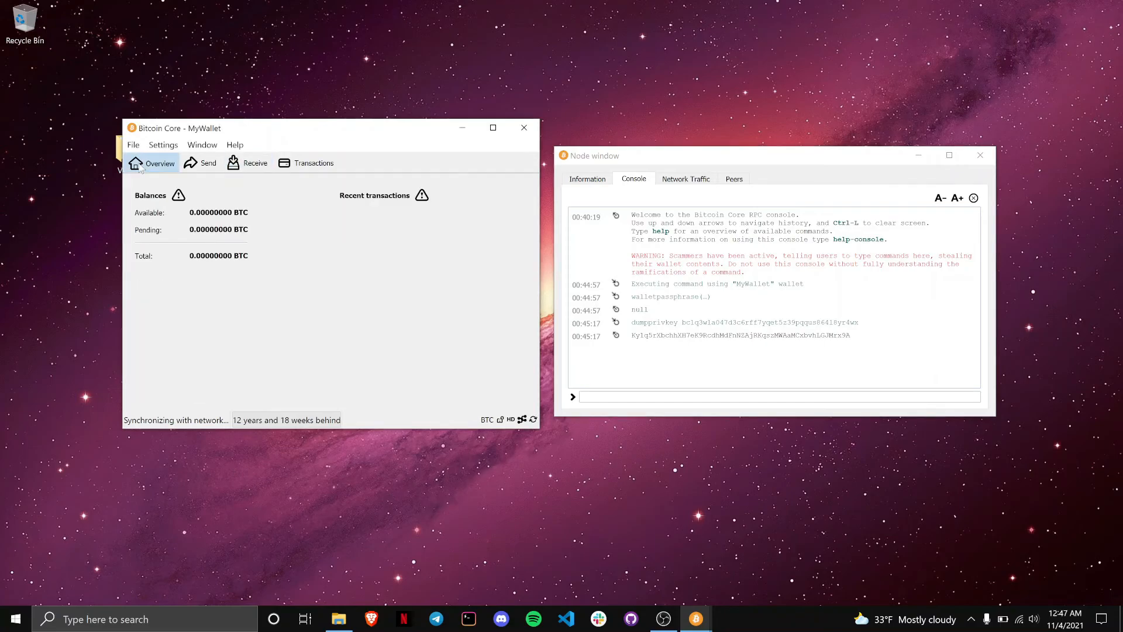
click(292, 420)
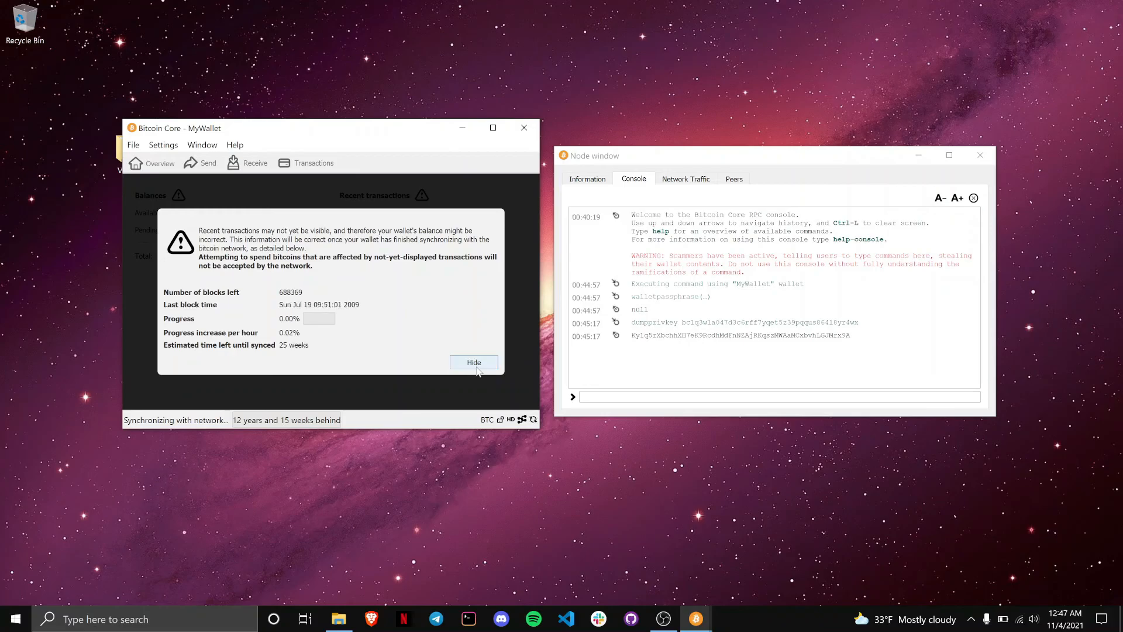
click(483, 366)
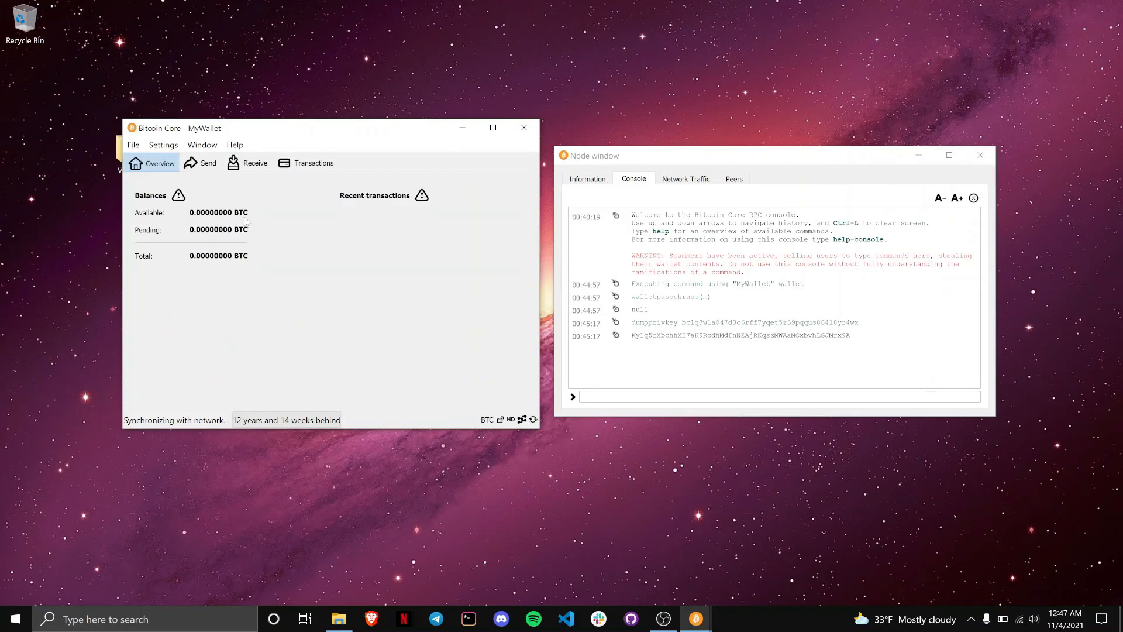
Step: Return to the Overview, close the Node console window, and centre the wallet window on the desktop
click(209, 167)
click(240, 166)
click(152, 163)
click(295, 420)
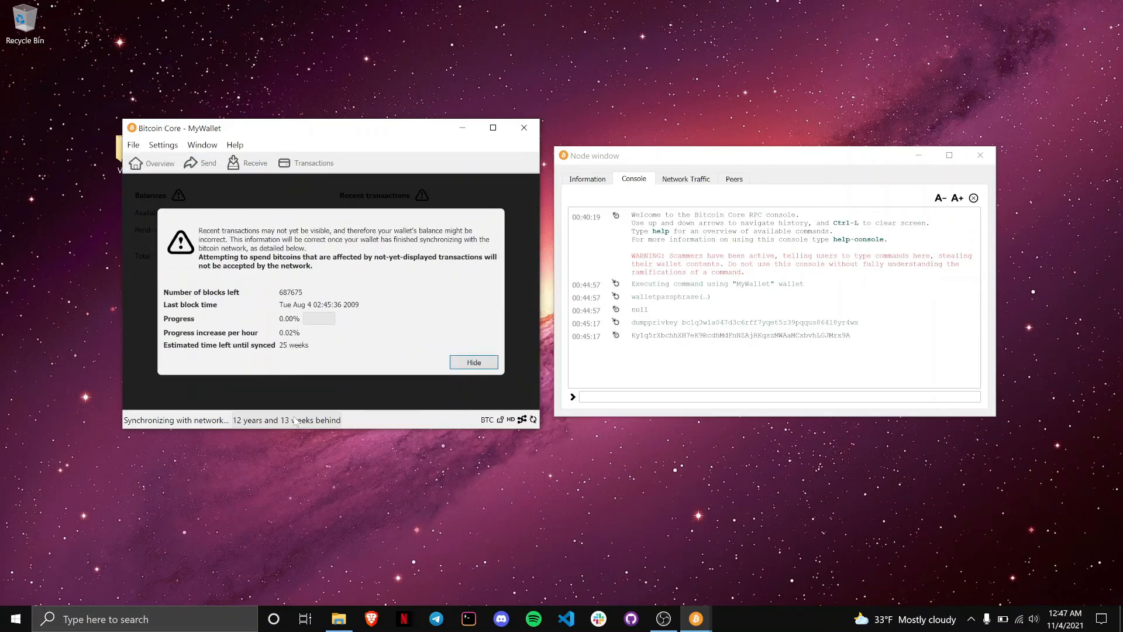
click(474, 362)
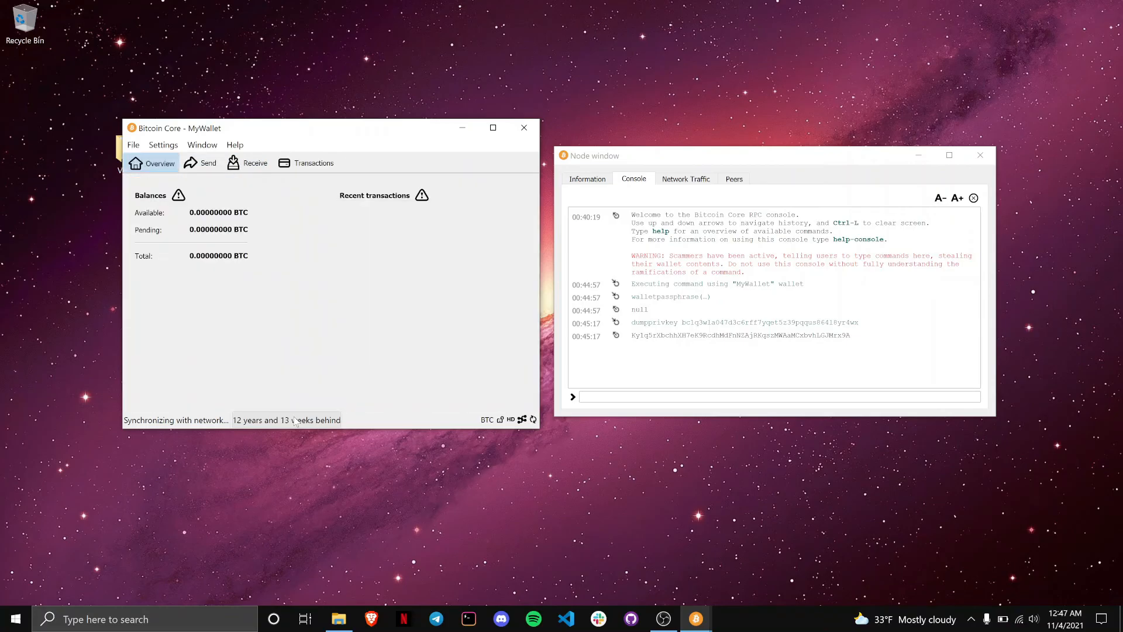
click(237, 168)
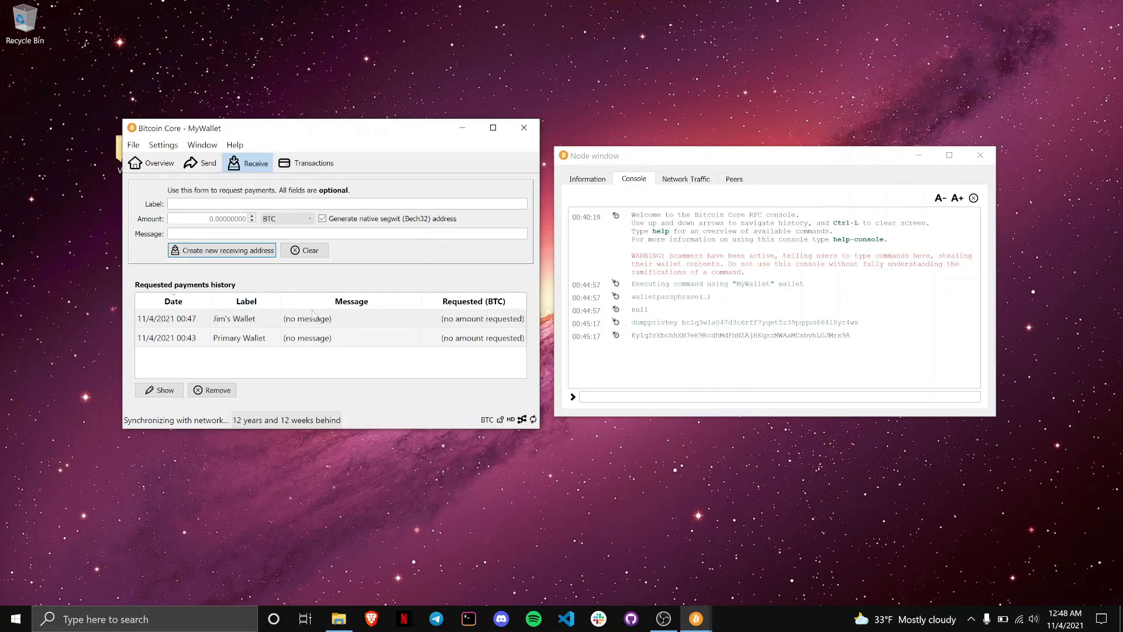
click(159, 168)
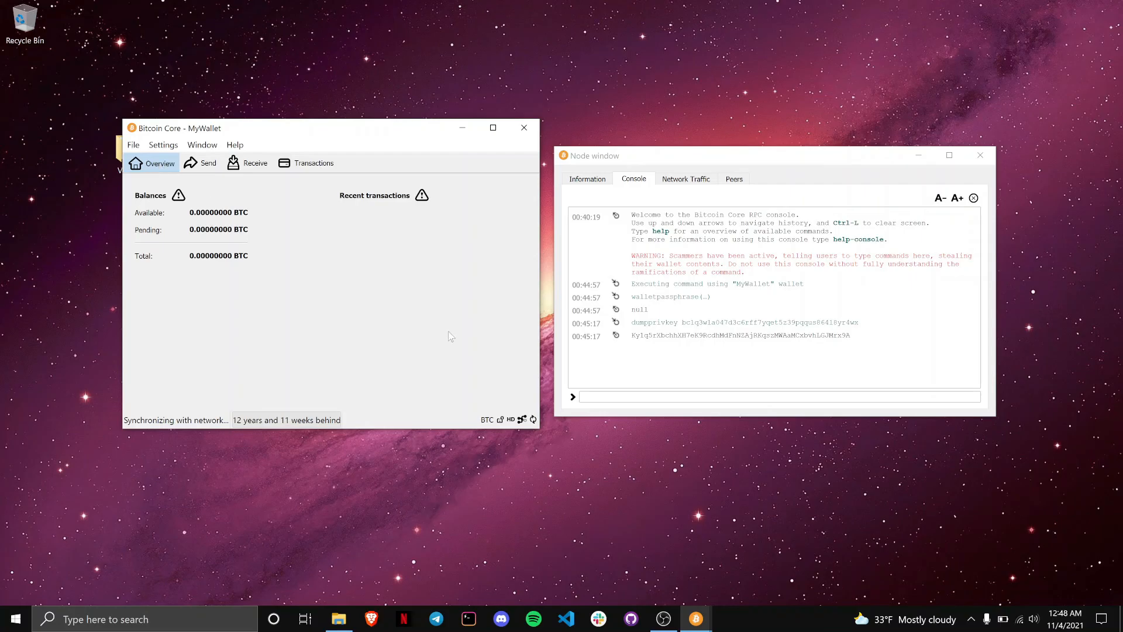
click(980, 156)
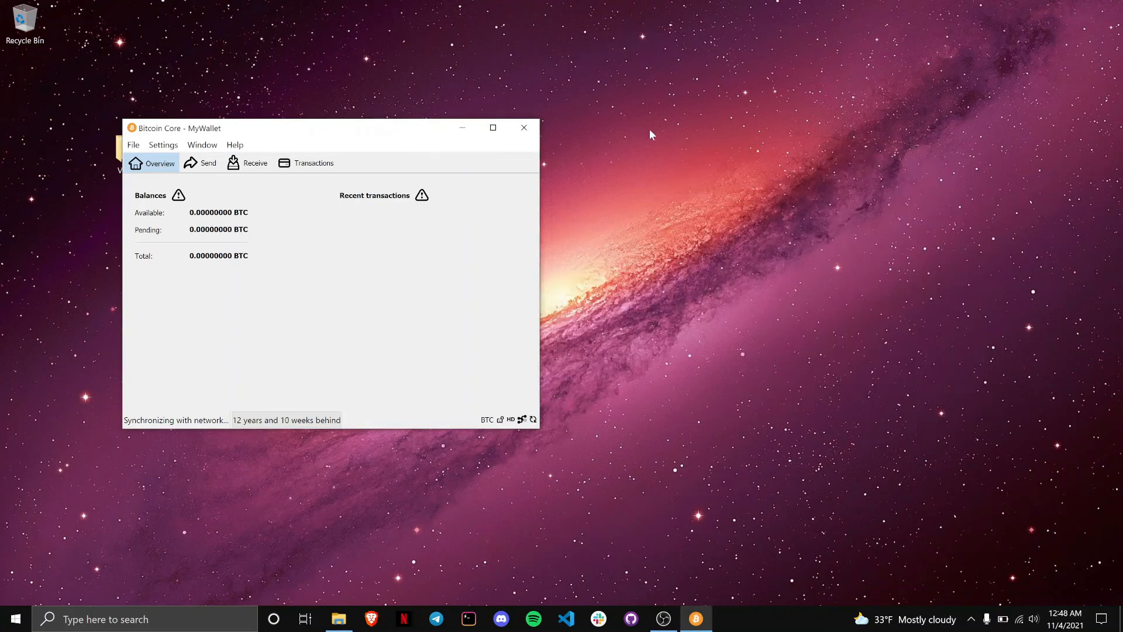
drag(303, 130, 538, 128)
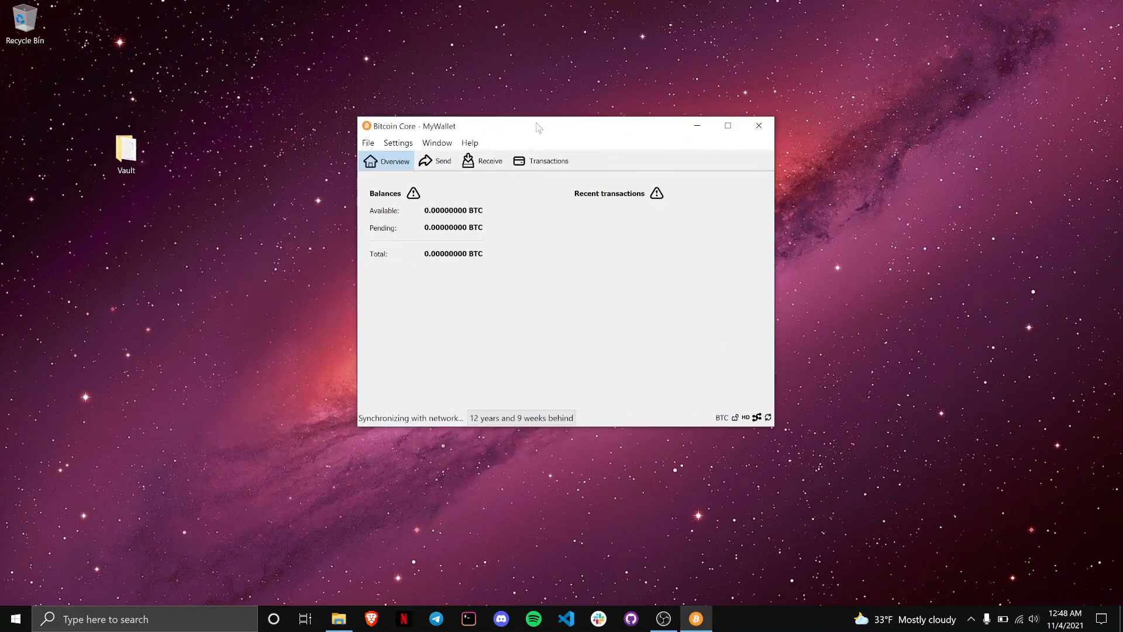